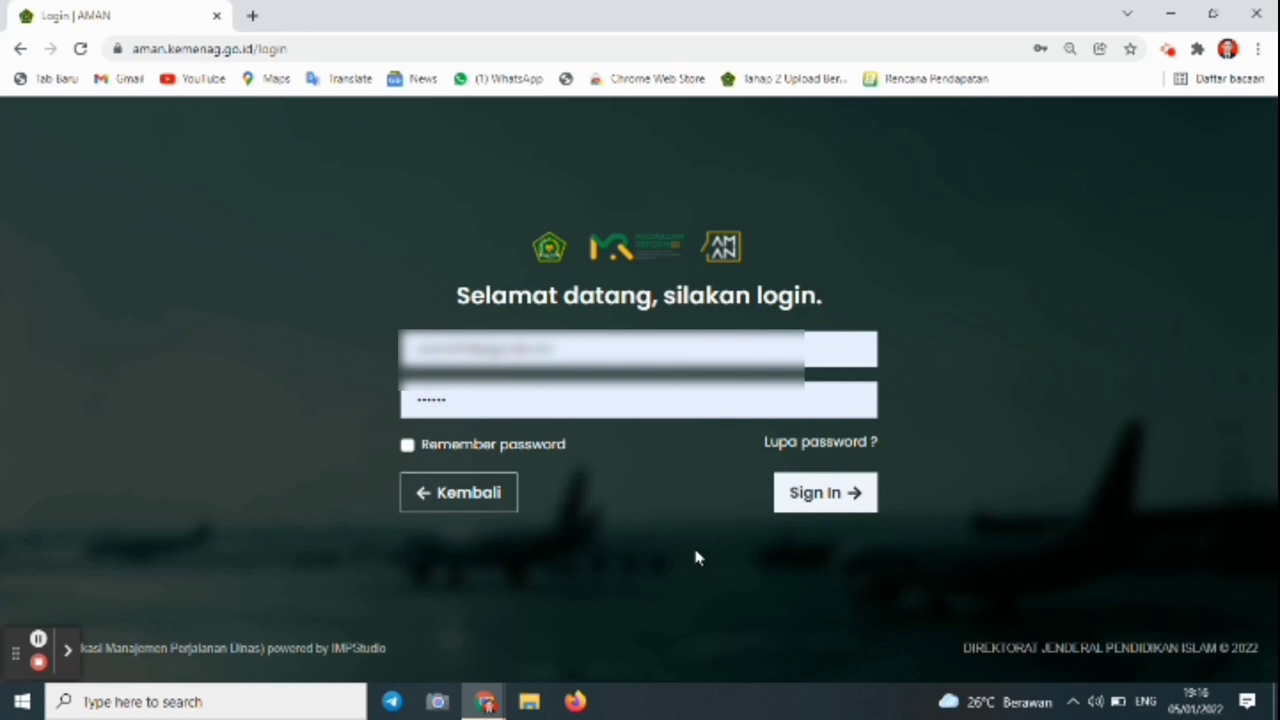
# - Sign in with the filled-in credentials and open the Laporan & Claim list of official trips
pyautogui.click(840, 503)
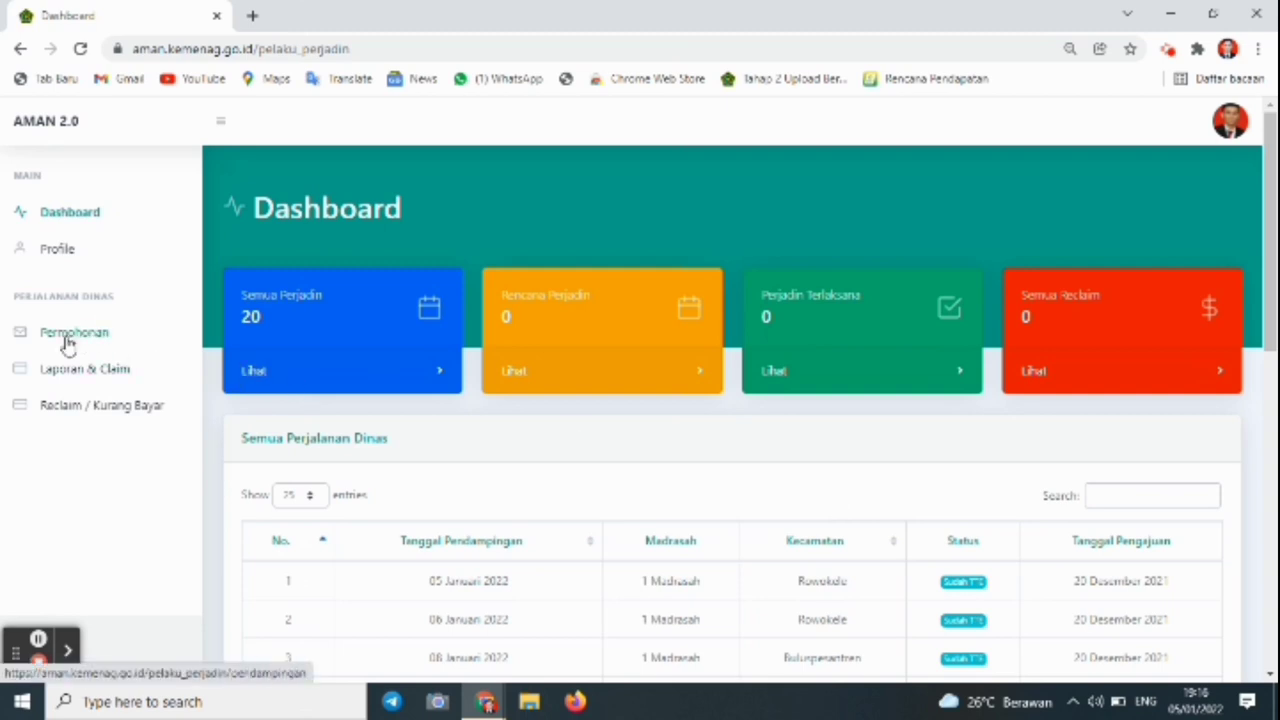
pyautogui.click(104, 372)
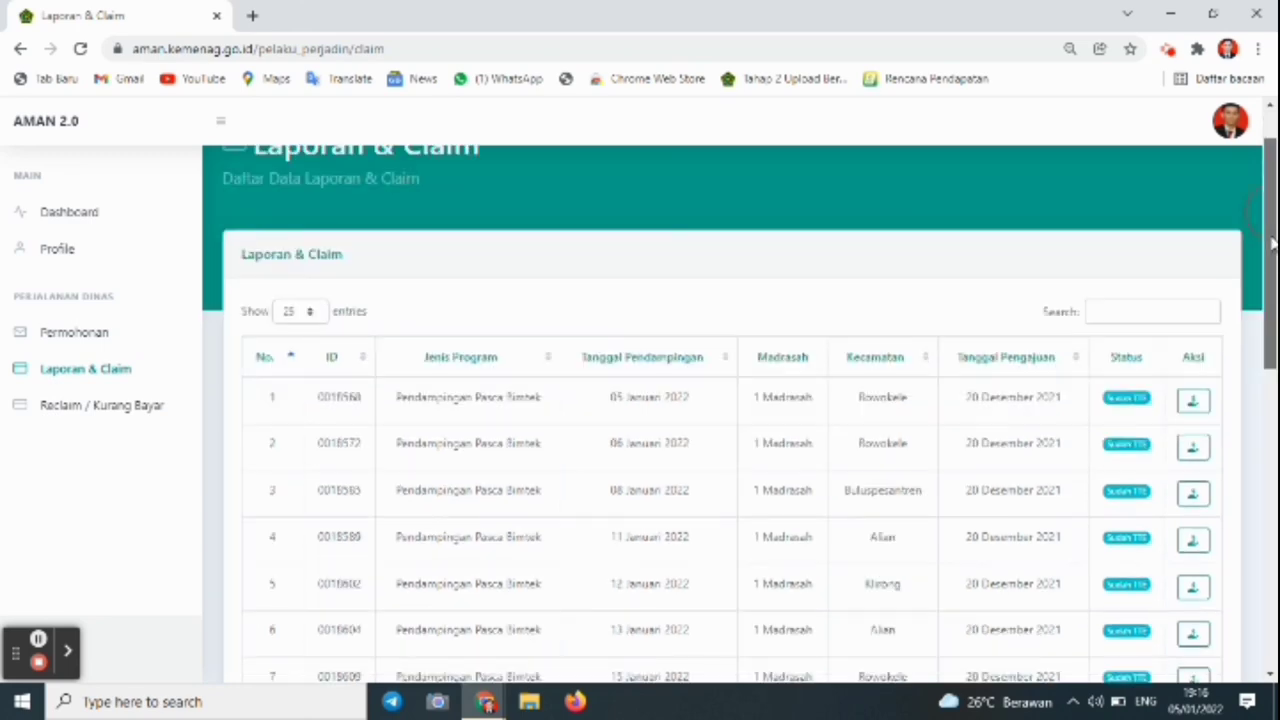
pyautogui.moveTo(1274, 216); pyautogui.dragTo(1274, 261)
pyautogui.moveTo(1274, 261)
pyautogui.mouseDown()
pyautogui.moveTo(1273, 276)
pyautogui.moveTo(1270, 222)
pyautogui.moveTo(1271, 463)
pyautogui.moveTo(1271, 285)
pyautogui.mouseUp()
pyautogui.scroll(1, 1271, 285)
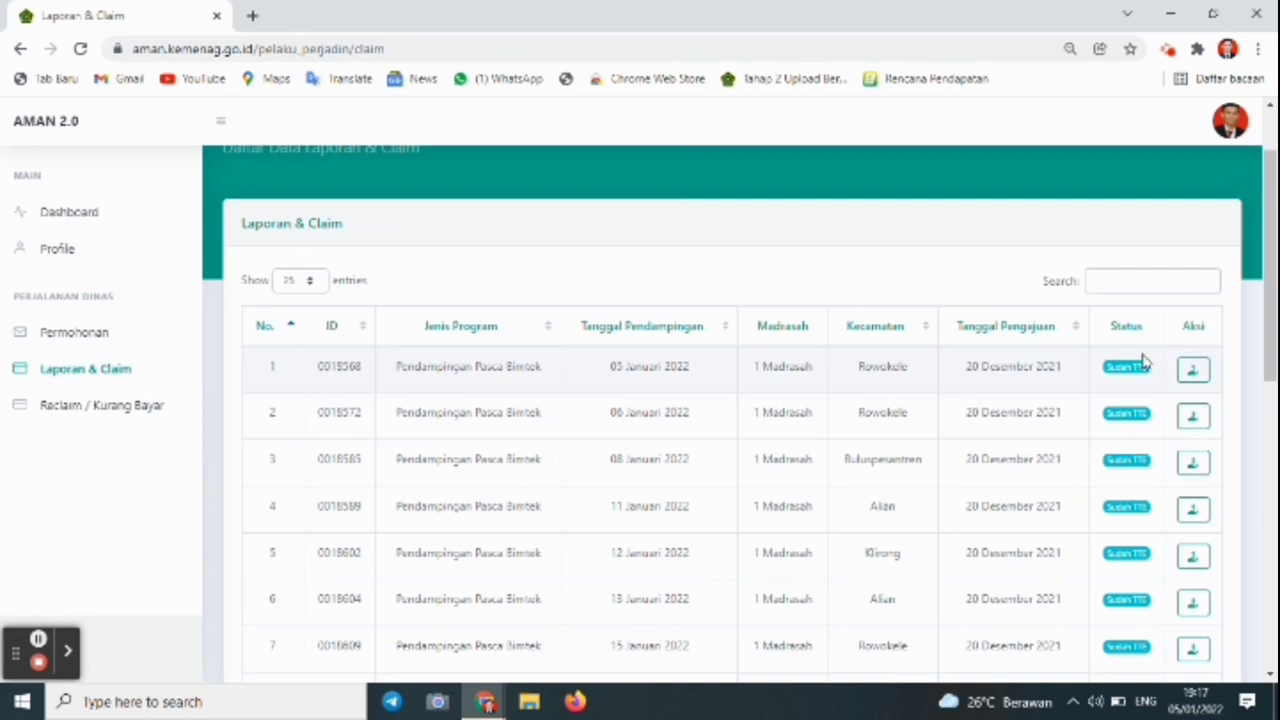
# - Open the report and claim for the 05 Januari 2022 trip to Rowokele and advance to its Peserta stage
pyautogui.click(1191, 372)
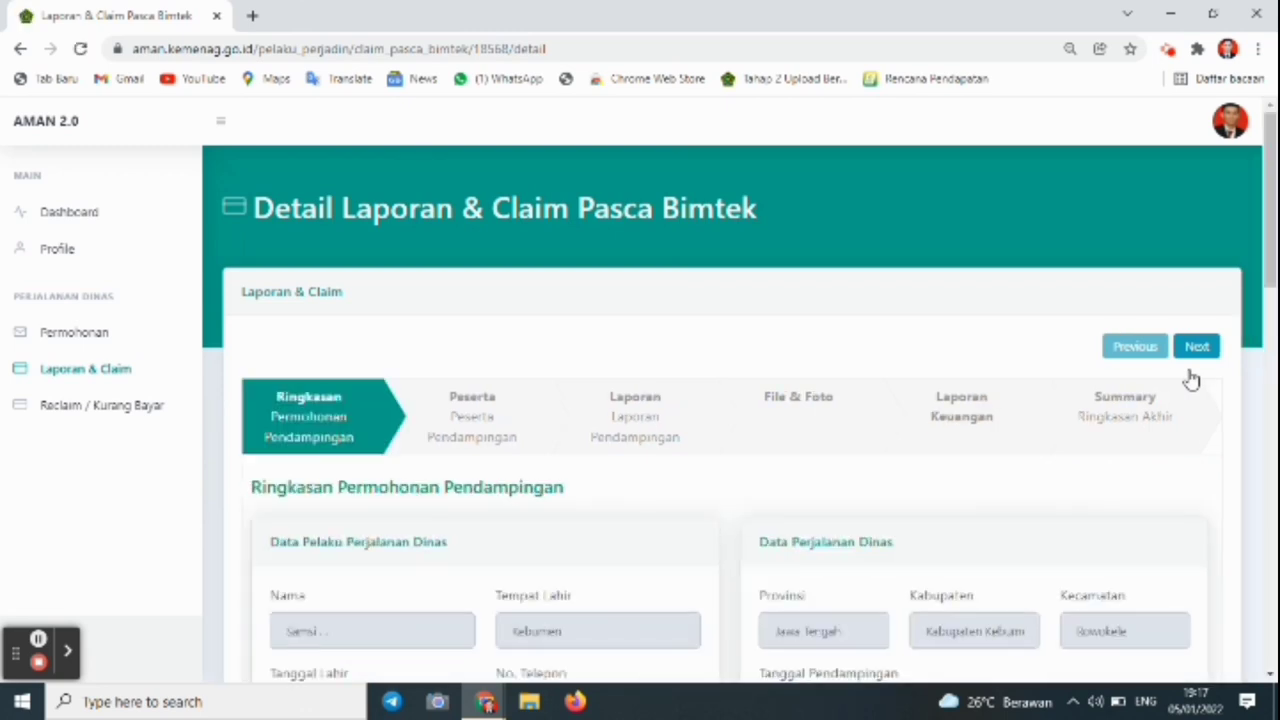
pyautogui.moveTo(1272, 240); pyautogui.dragTo(1268, 145)
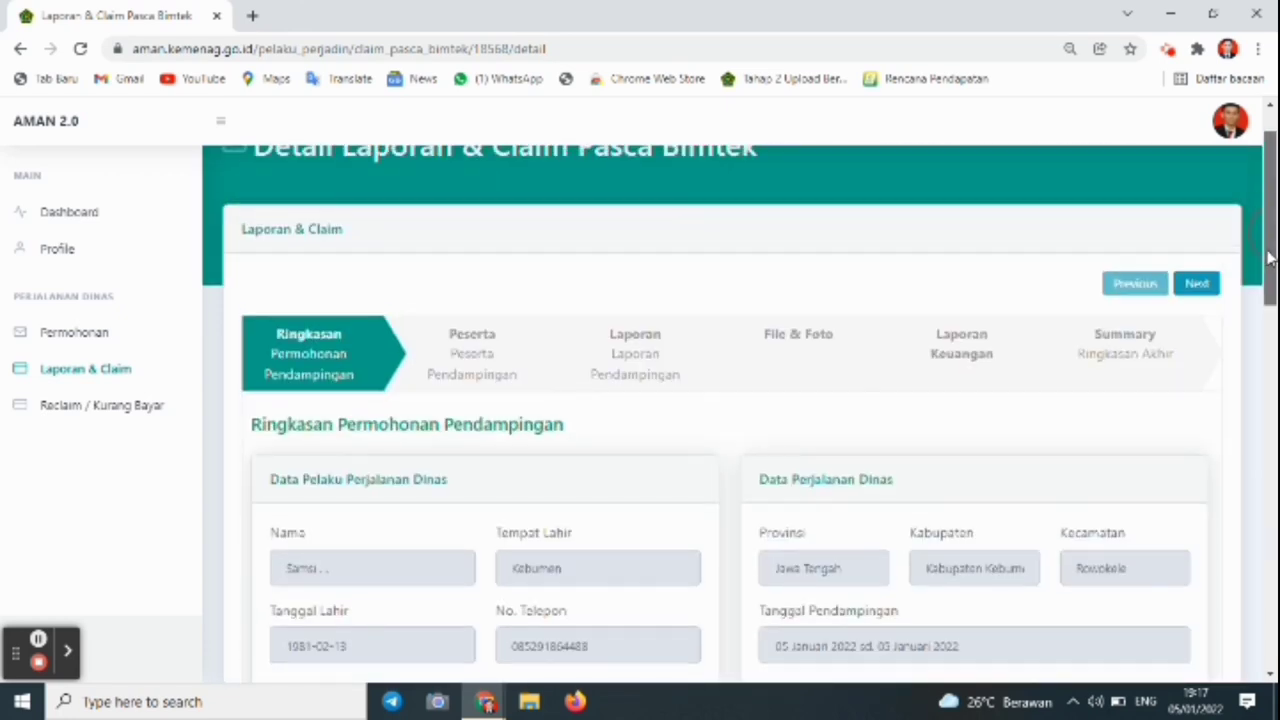
pyautogui.click(1208, 288)
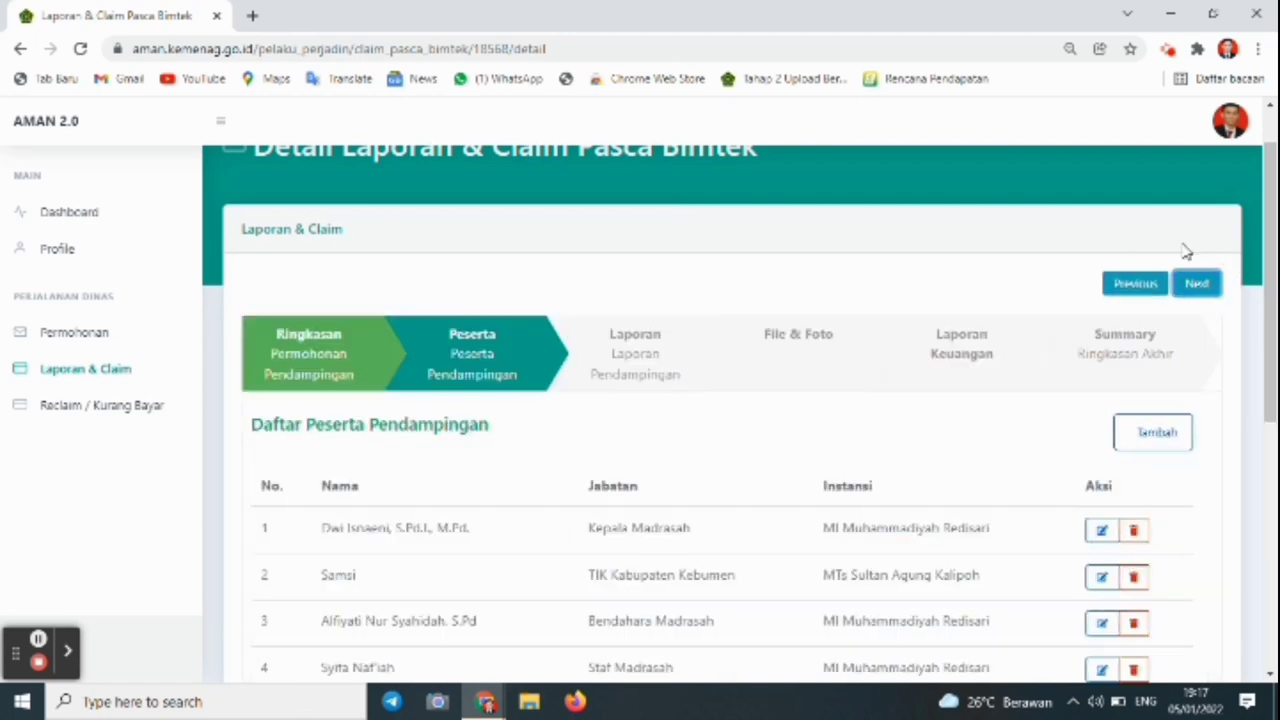
pyautogui.moveTo(1272, 232); pyautogui.dragTo(1254, 190)
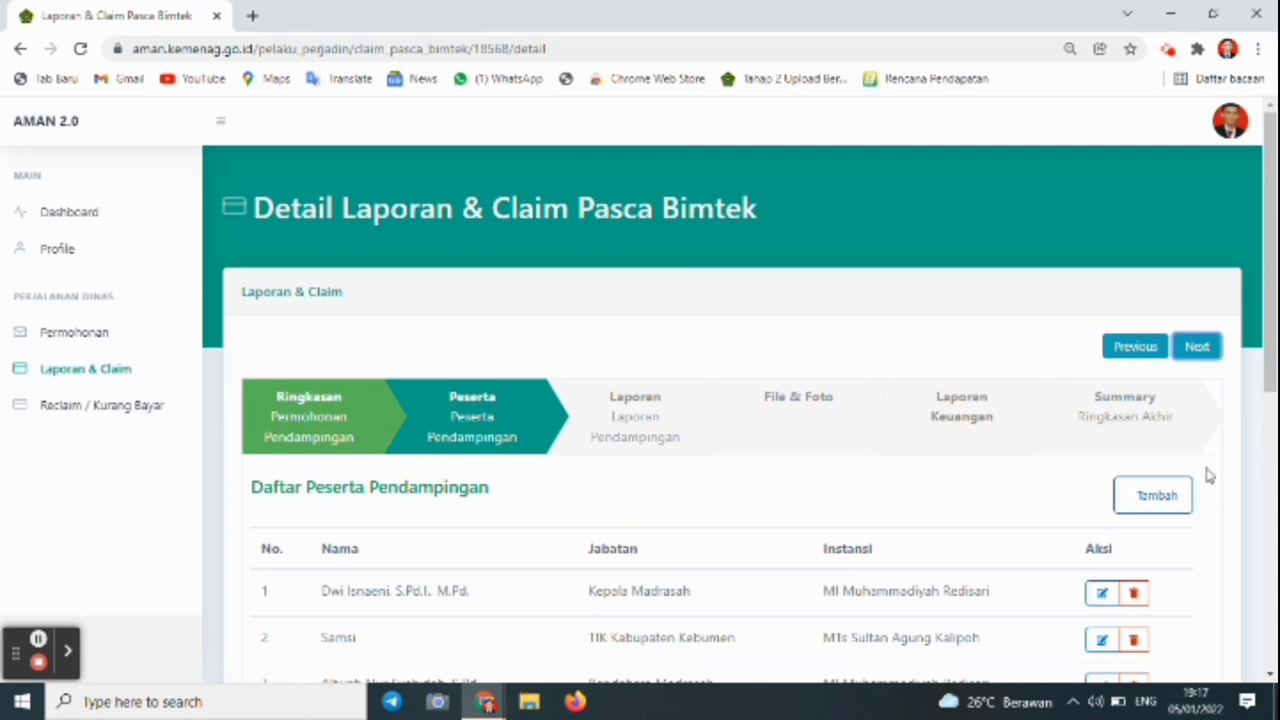
# - Look at the blank Tambah Peserta Pendampingan form and close it without adding a participant
pyautogui.click(1145, 499)
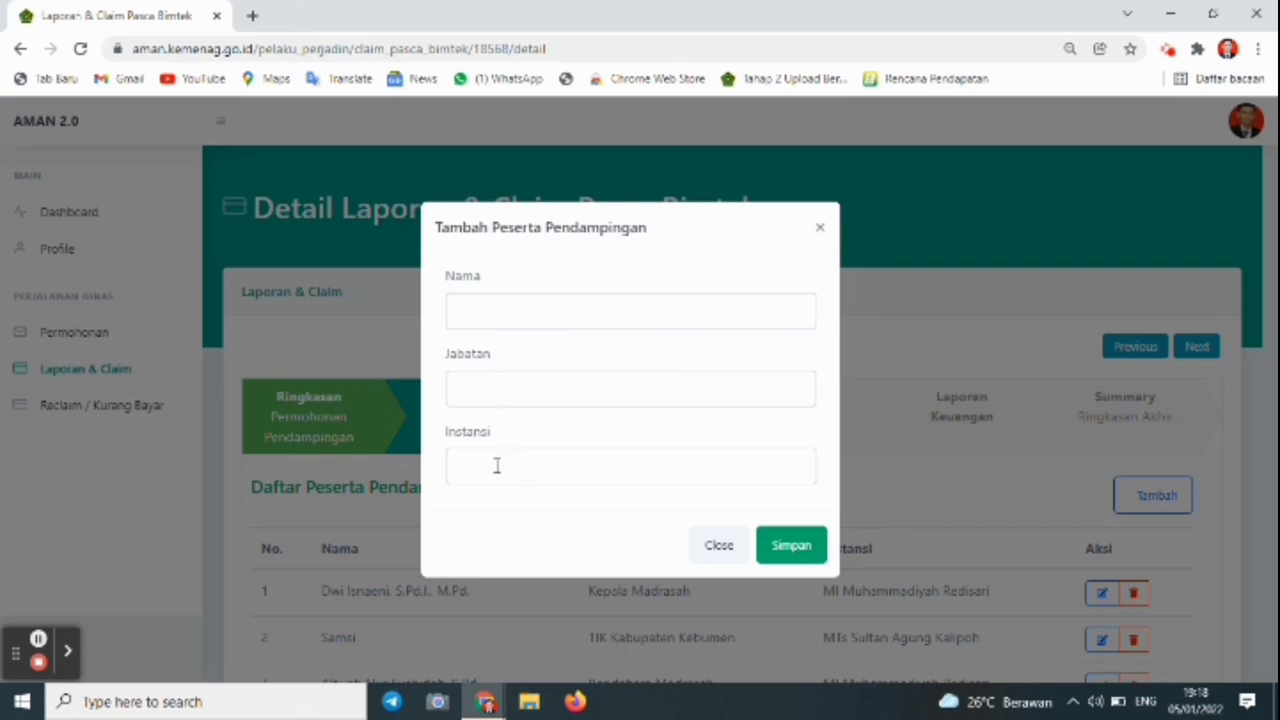
pyautogui.click(820, 230)
pyautogui.moveTo(1273, 240)
pyautogui.mouseDown()
pyautogui.moveTo(1257, 457)
pyautogui.moveTo(1268, 232)
pyautogui.moveTo(1268, 440)
pyautogui.moveTo(1270, 262)
pyautogui.mouseUp()
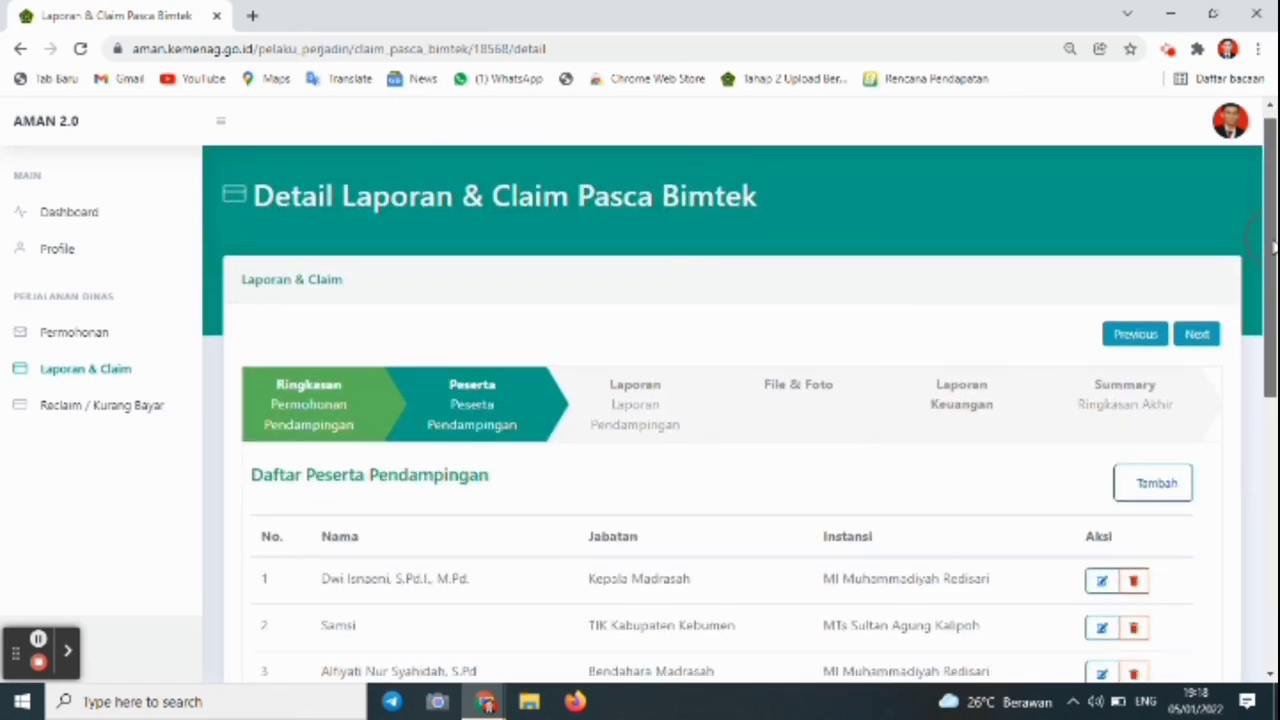
pyautogui.click(1155, 487)
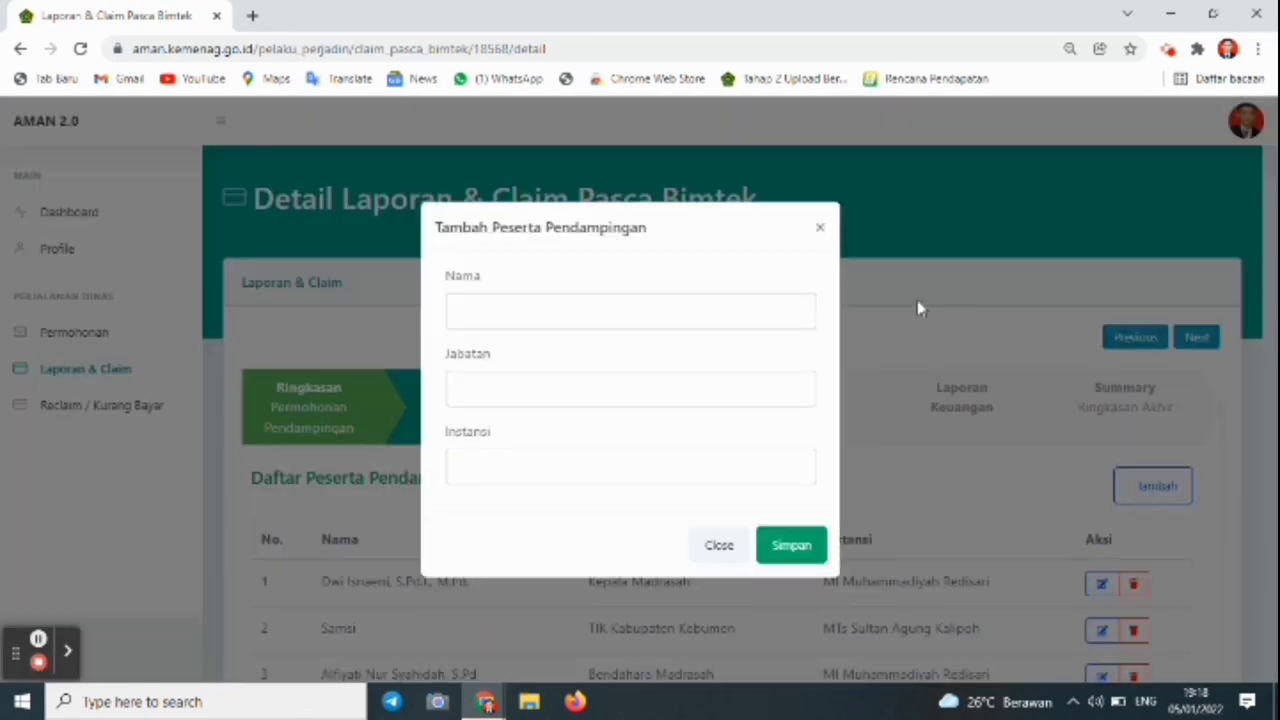
pyautogui.click(818, 232)
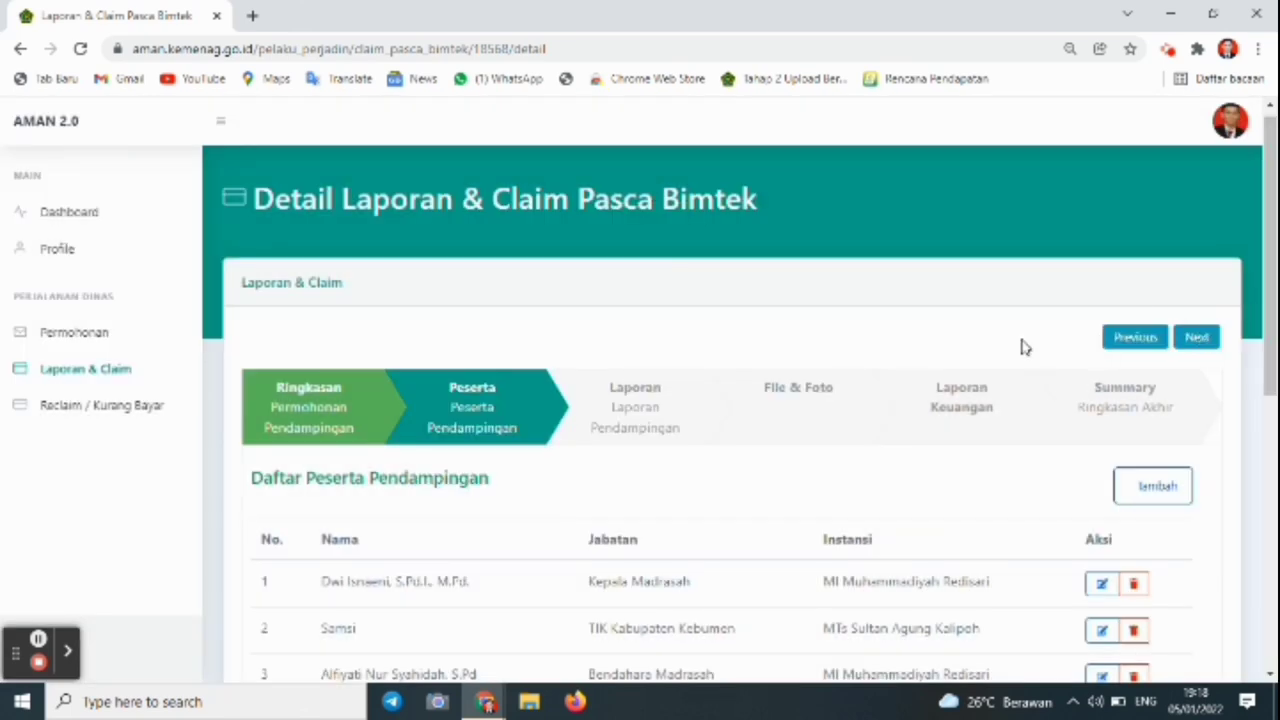
# - Advance the claim from the participant list to the Laporan Pendampingan stage
pyautogui.moveTo(1270, 313)
pyautogui.mouseDown()
pyautogui.moveTo(1243, 603)
pyautogui.moveTo(1250, 305)
pyautogui.mouseUp()
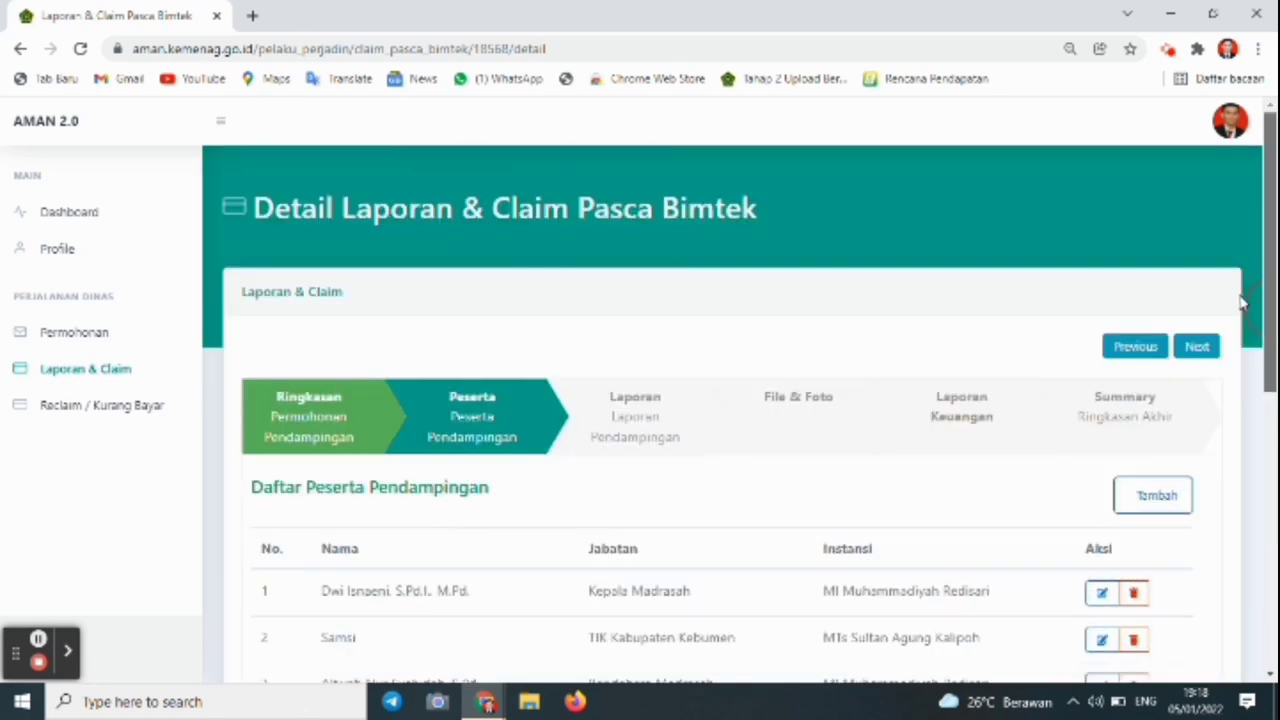
pyautogui.click(1196, 348)
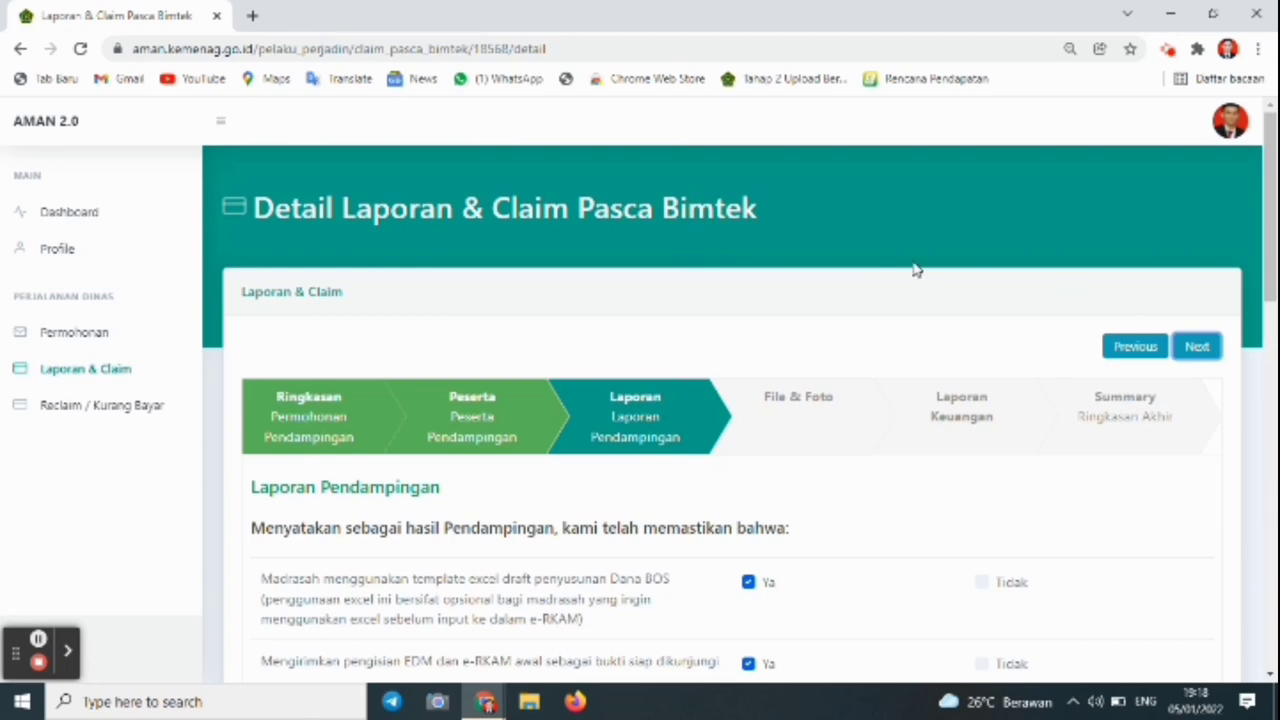
# - Review the Laporan Pendampingan checklist answers and the general notes under Catatan Umum
pyautogui.moveTo(1272, 198); pyautogui.dragTo(1258, 318)
pyautogui.scroll(-1, 1258, 318)
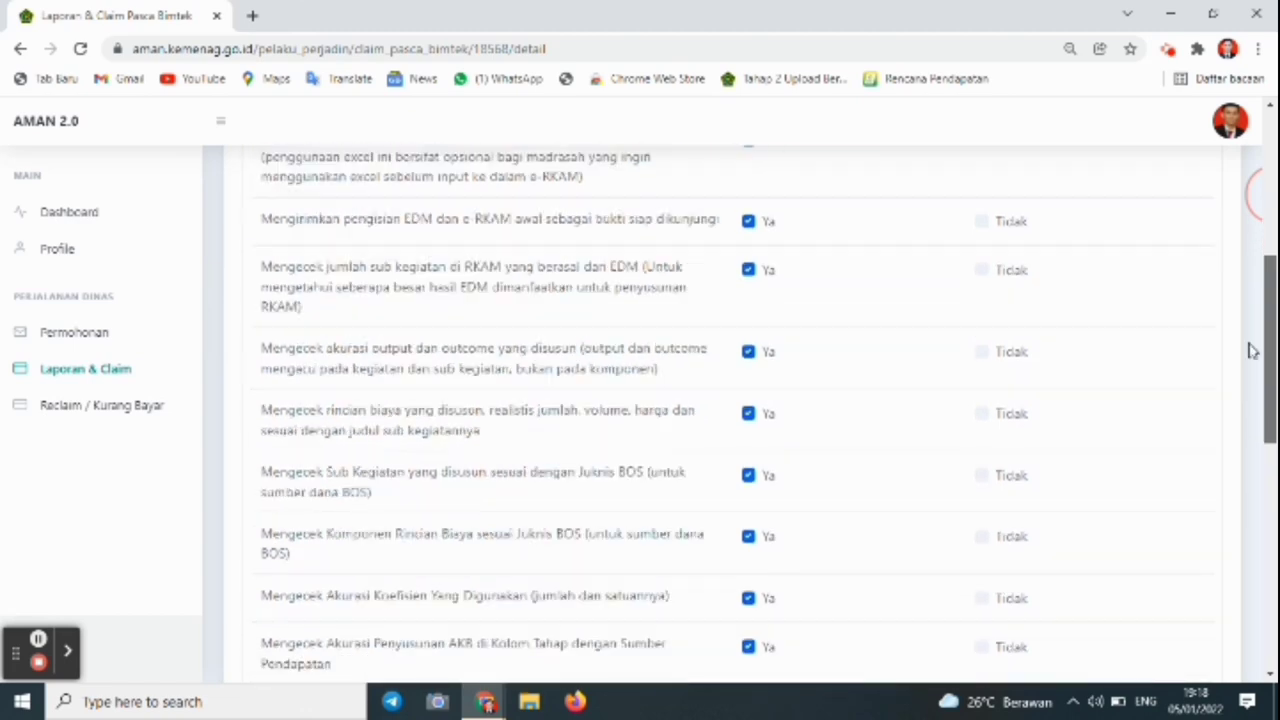
pyautogui.scroll(2, 1251, 320)
pyautogui.scroll(-1, 1248, 318)
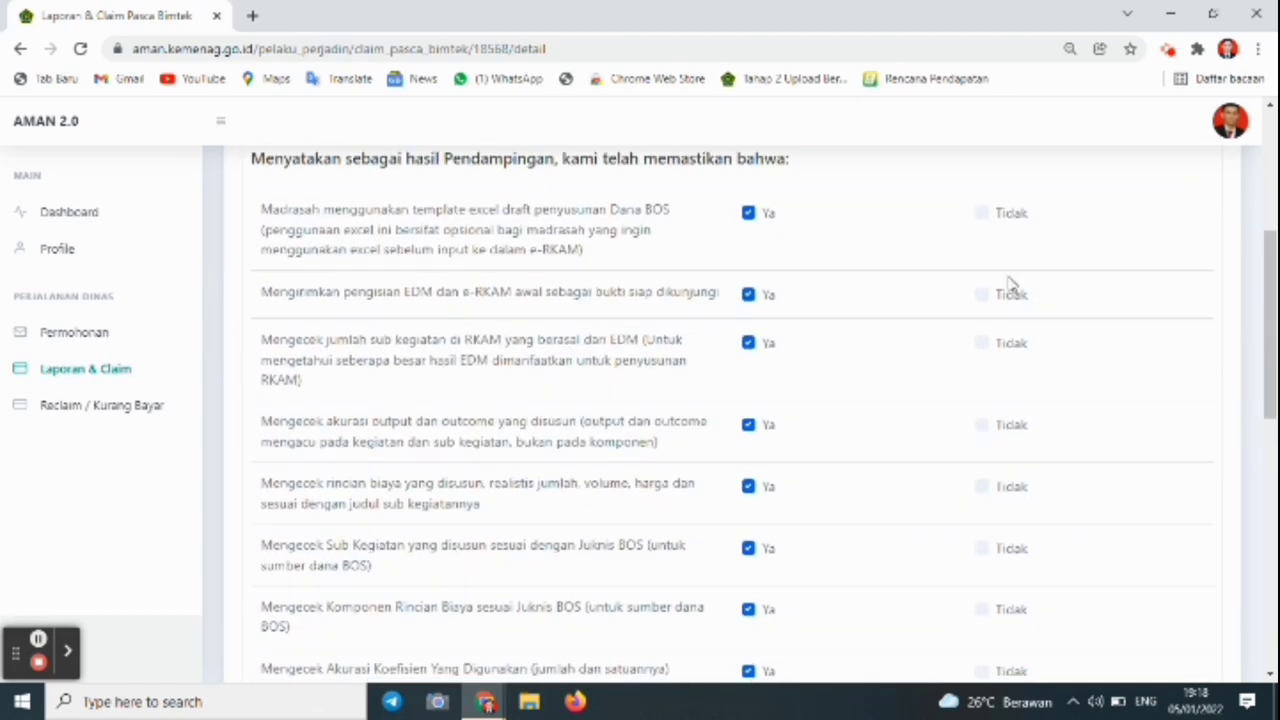
pyautogui.moveTo(1267, 258); pyautogui.dragTo(1265, 325)
pyautogui.scroll(2, 1265, 325)
pyautogui.scroll(-5, 1229, 400)
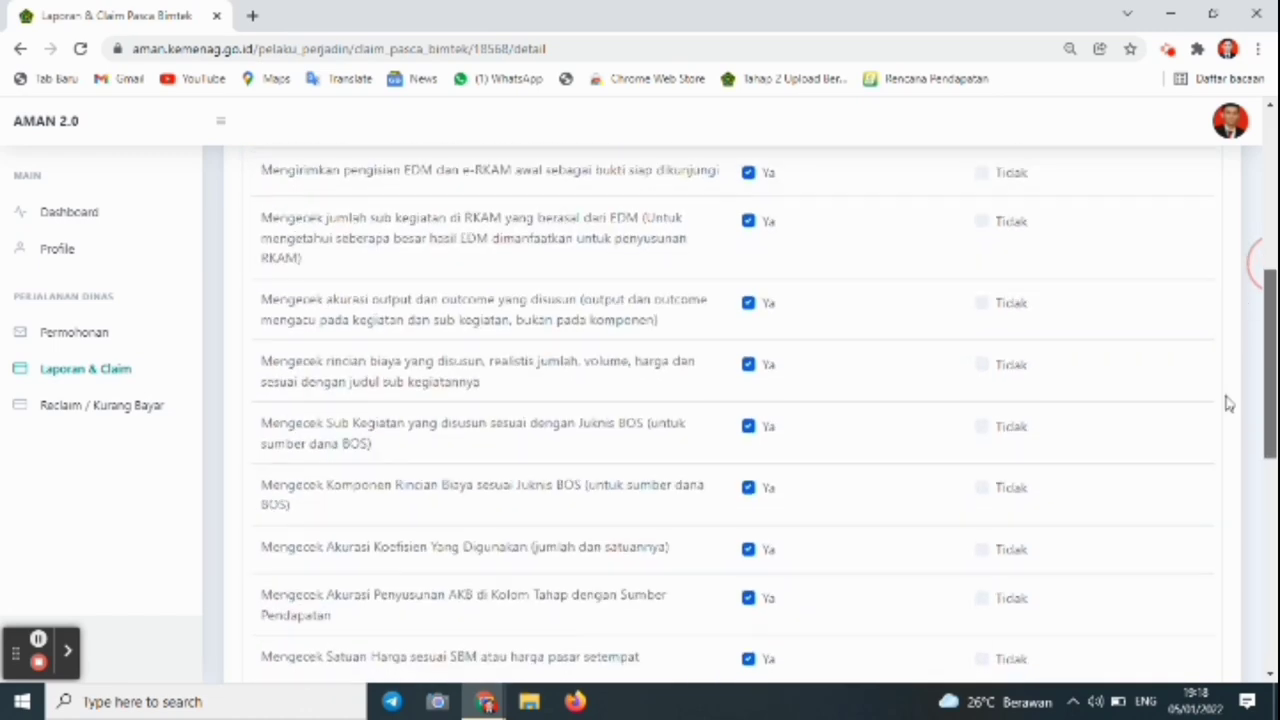
pyautogui.scroll(8, 1220, 400)
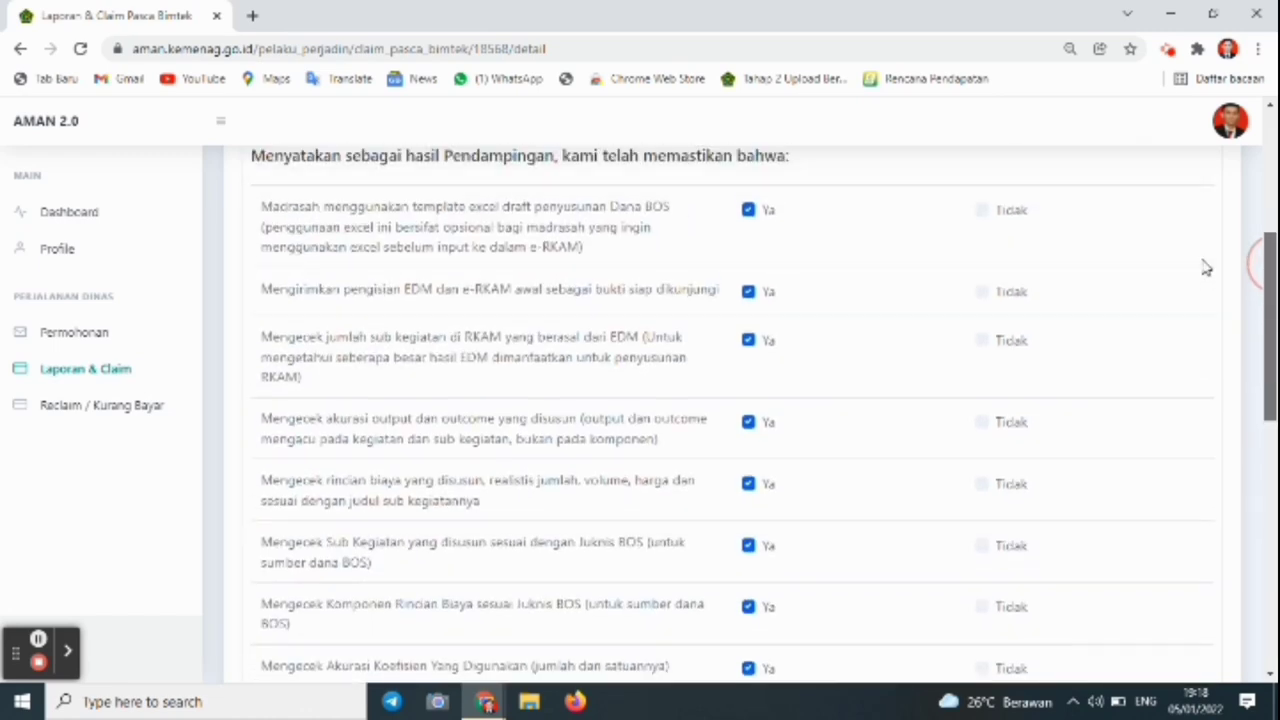
pyautogui.scroll(-4, 1197, 229)
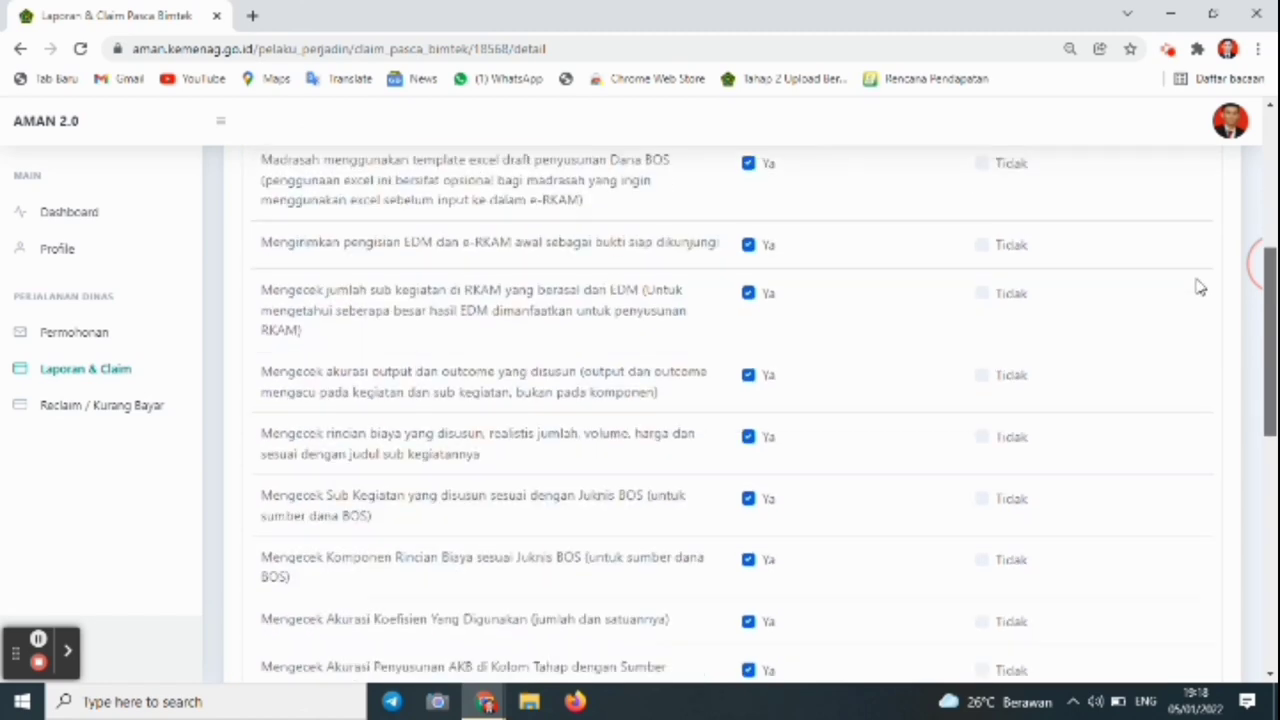
pyautogui.scroll(-3, 1183, 380)
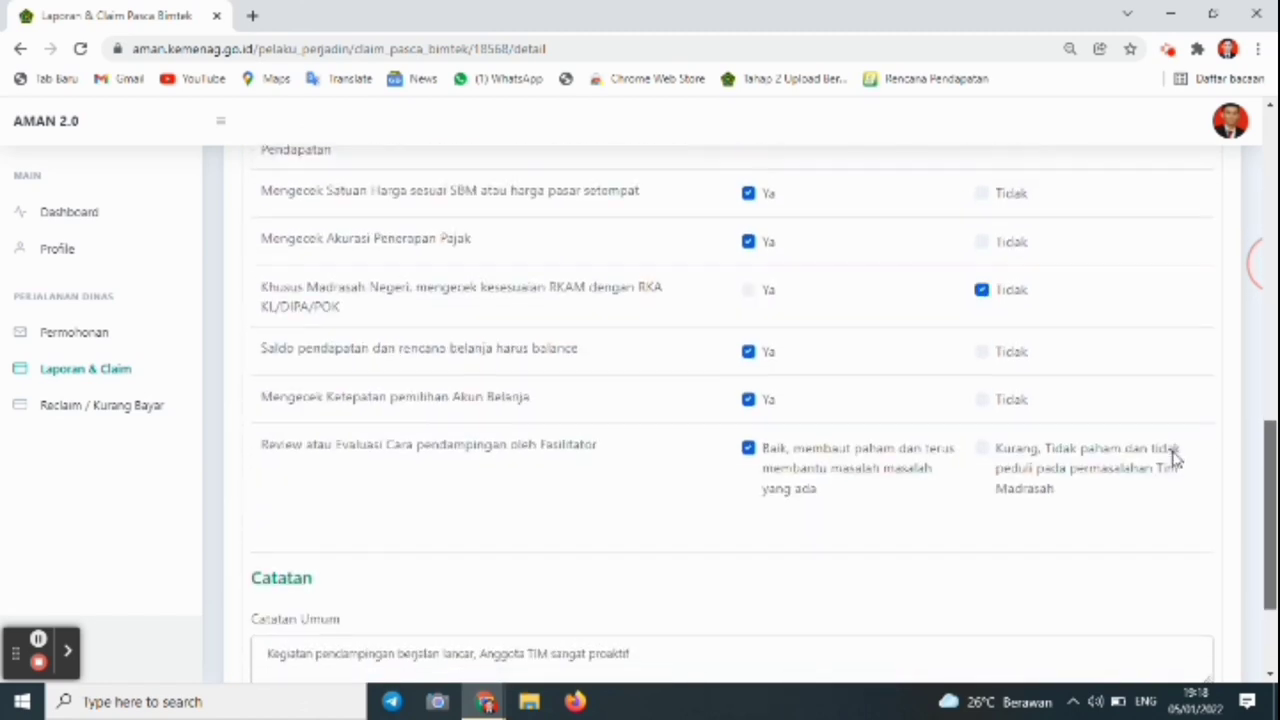
pyautogui.scroll(-2, 1178, 470)
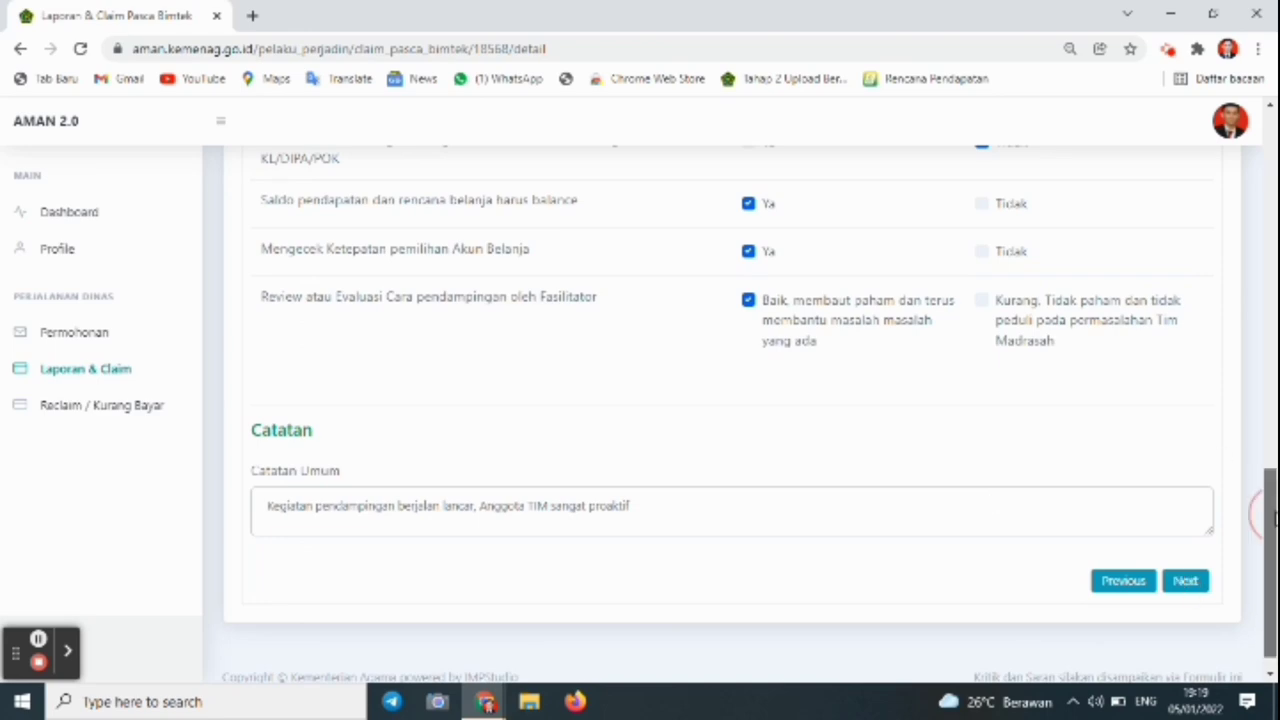
pyautogui.moveTo(1266, 512); pyautogui.dragTo(1249, 566)
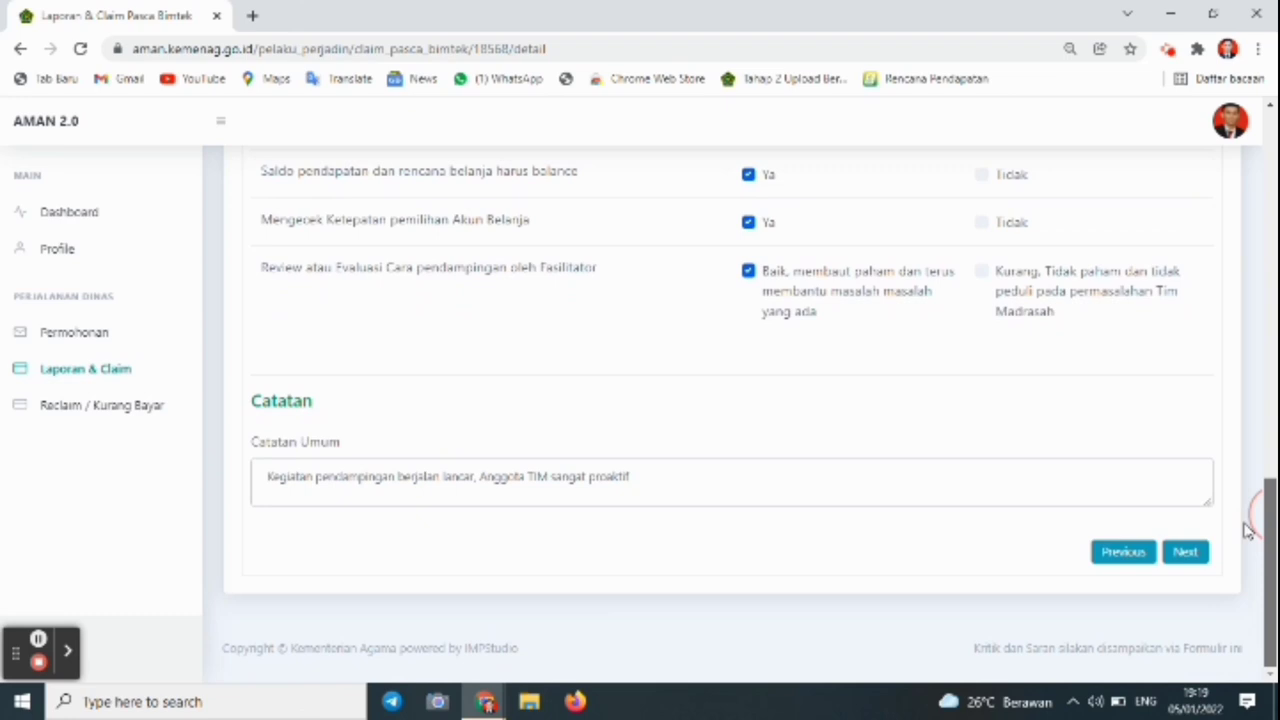
# - Continue to the File & Foto stage and bring its document upload fields into view
pyautogui.click(1195, 555)
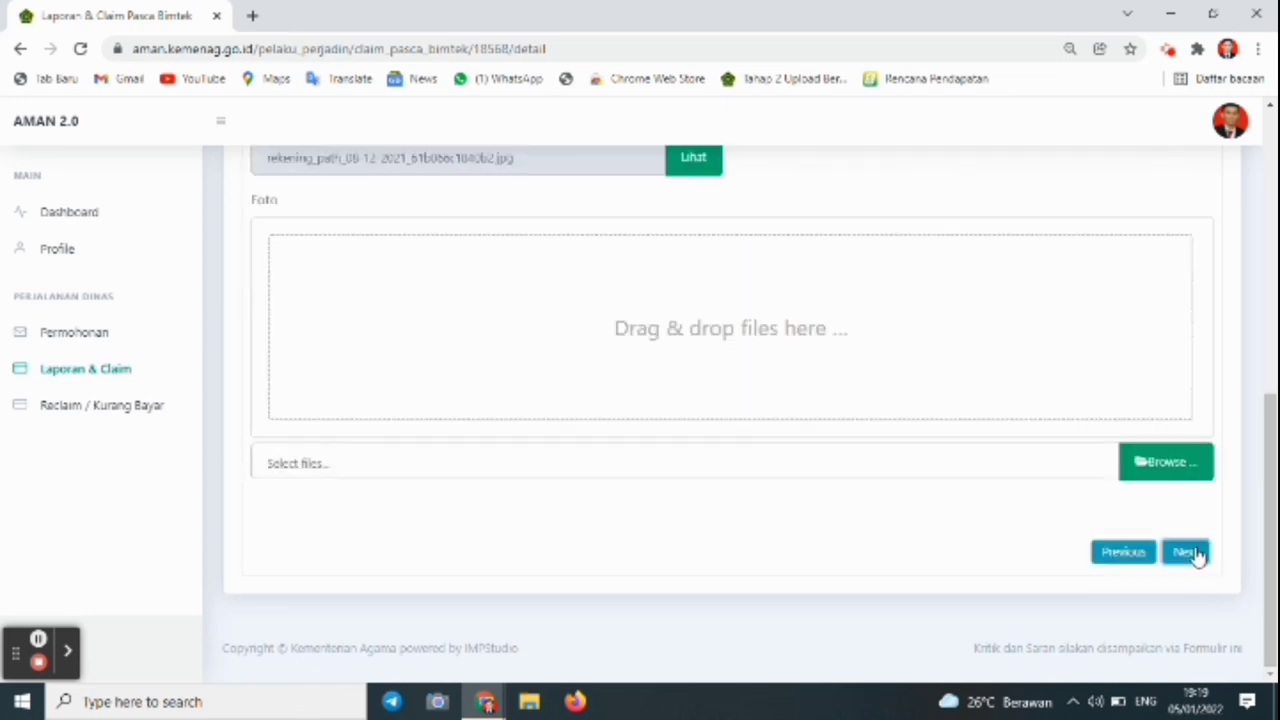
pyautogui.moveTo(1266, 540); pyautogui.dragTo(1260, 418)
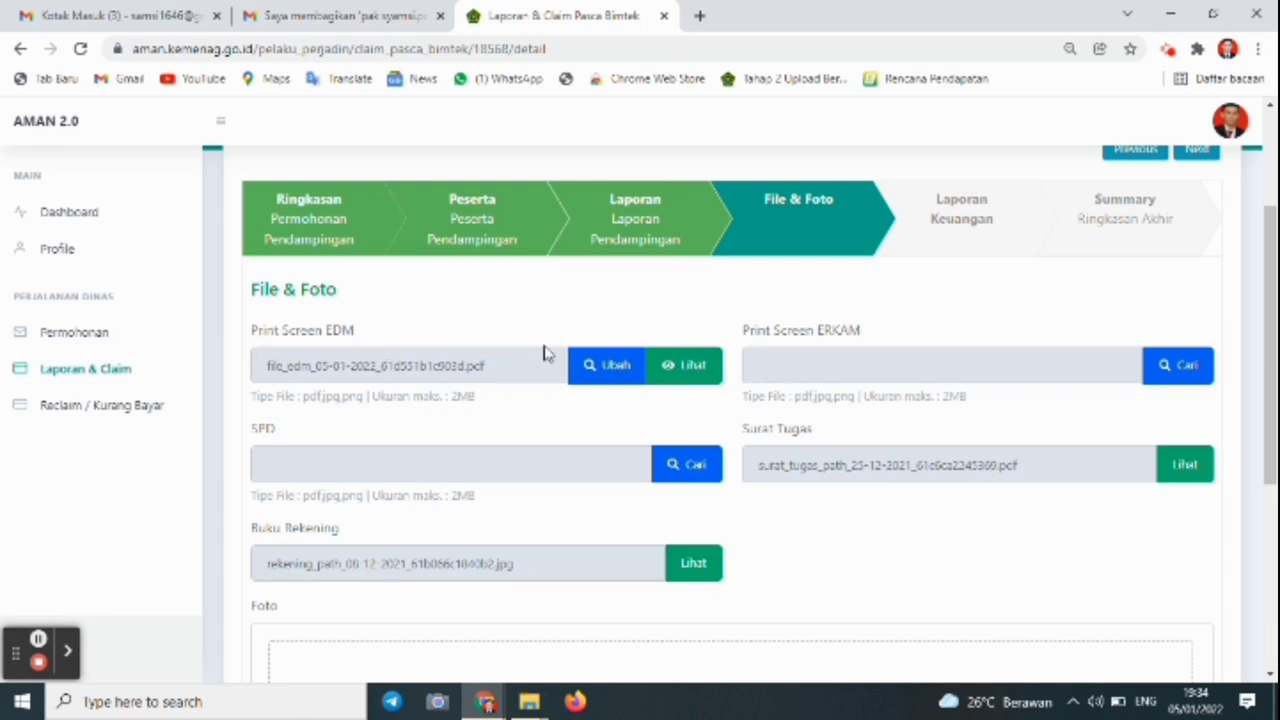
pyautogui.moveTo(630, 343); pyautogui.dragTo(586, 303)
pyautogui.click(588, 303)
# - Download the uploaded Print Screen EDM file, check its PDF pages, and return to the claim
pyautogui.click(678, 372)
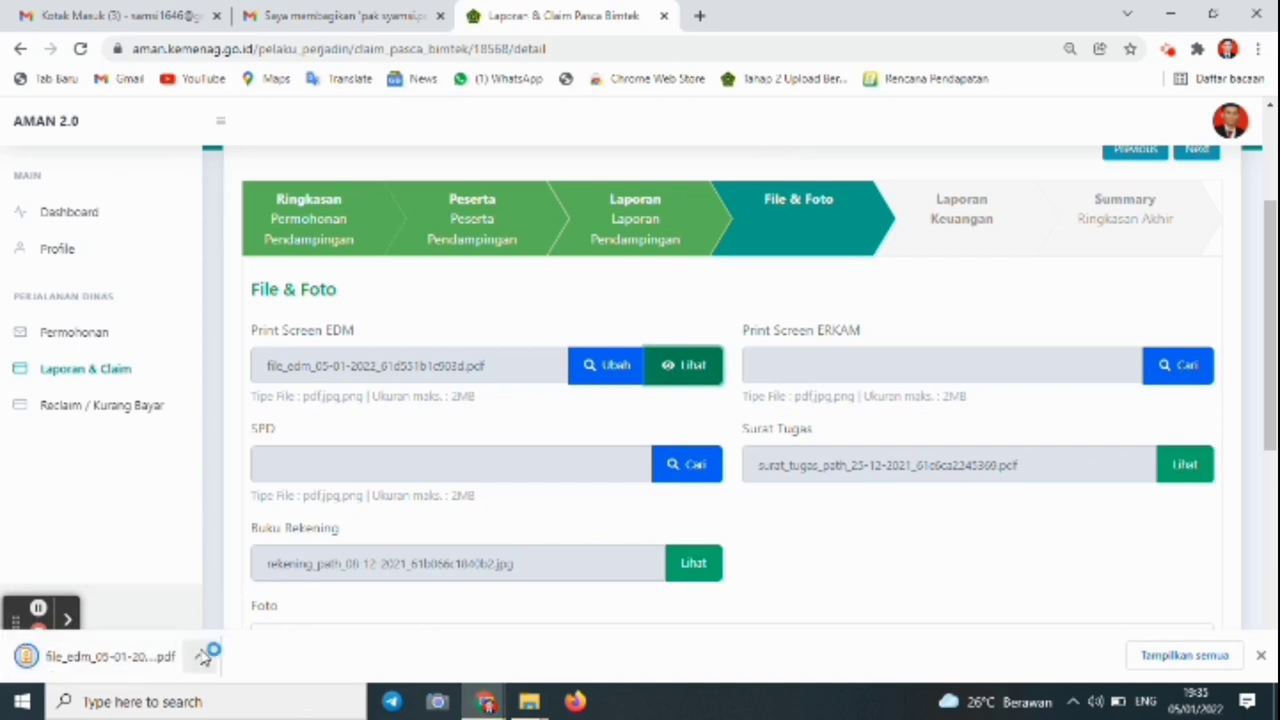
pyautogui.click(27, 656)
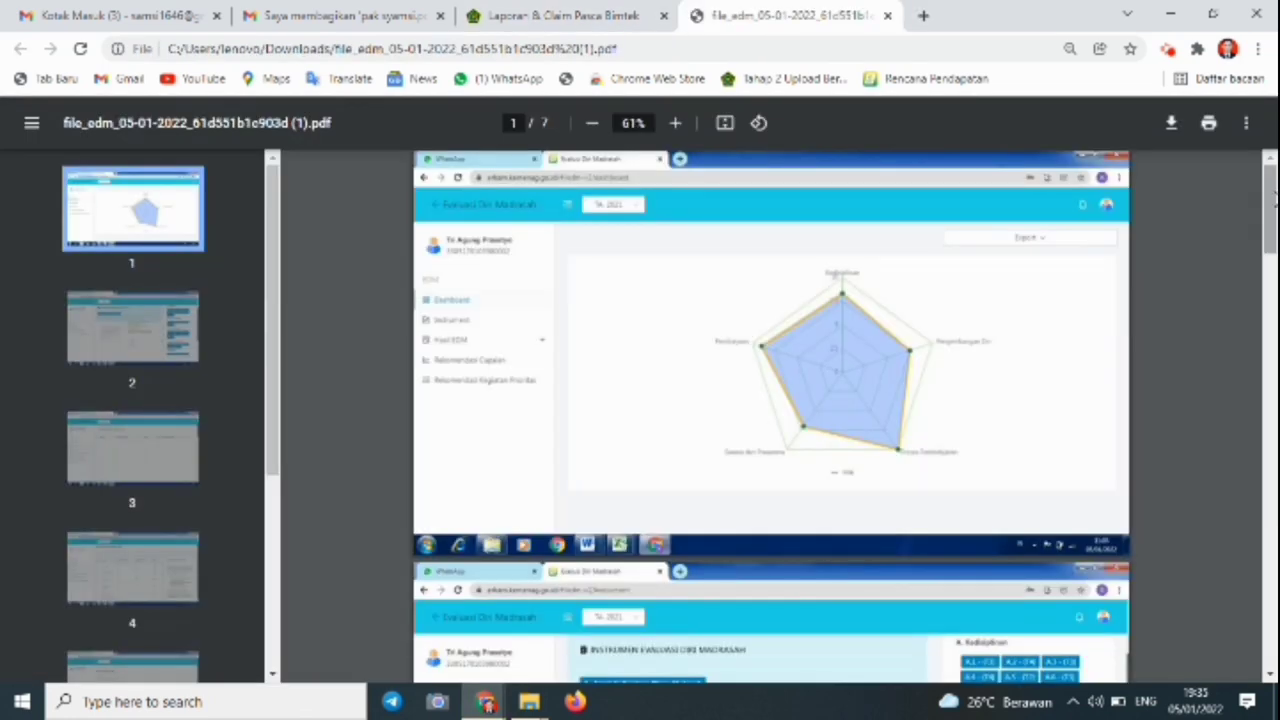
pyautogui.moveTo(1272, 200); pyautogui.dragTo(1210, 168)
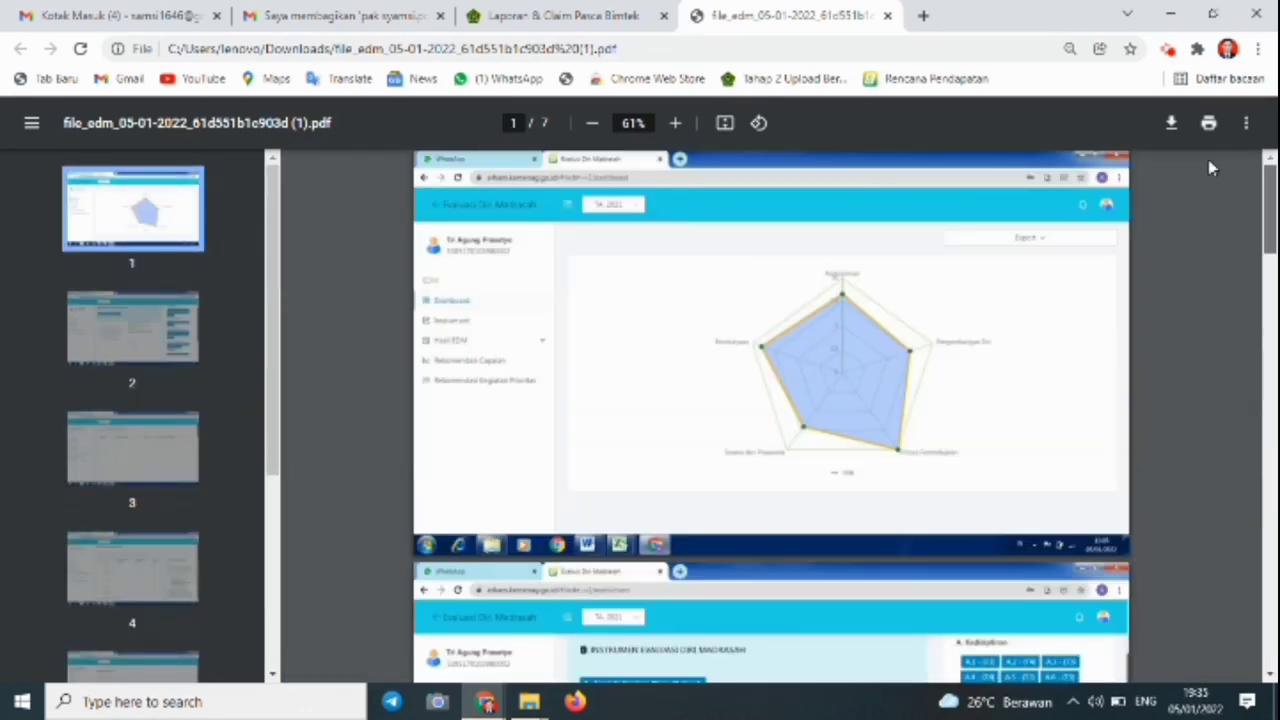
pyautogui.click(887, 16)
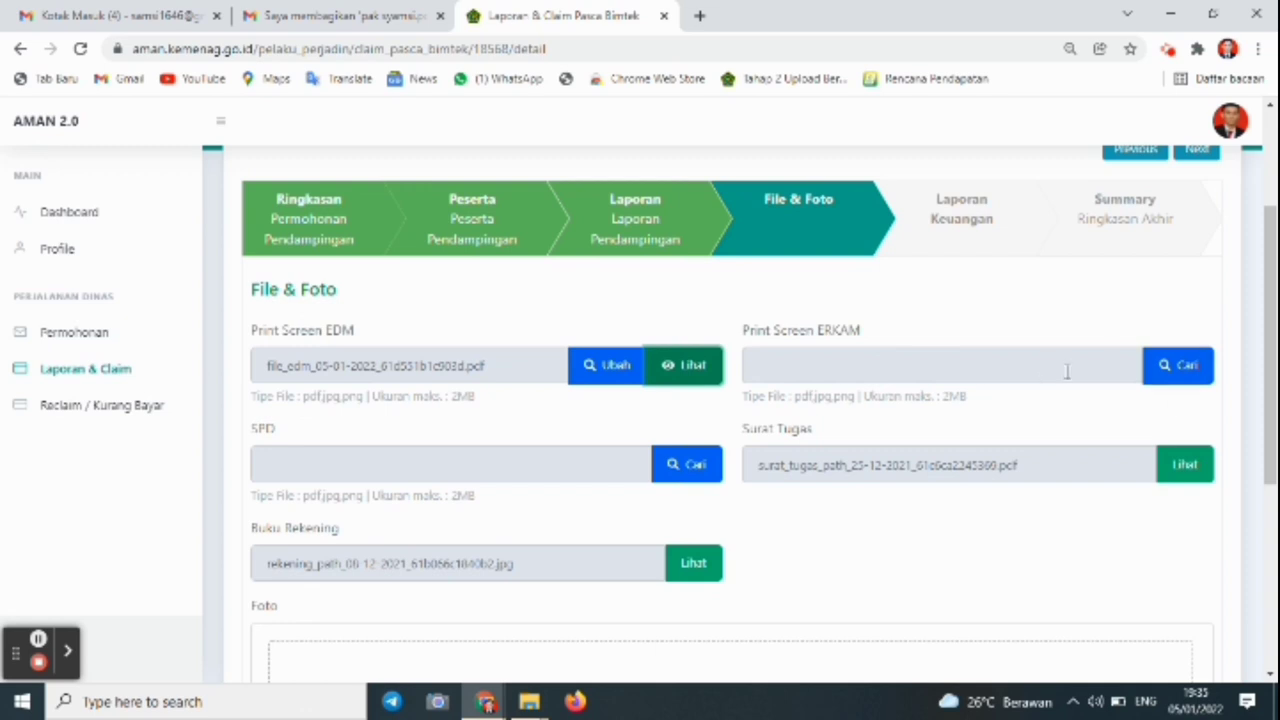
# - Upload the PDF "Bukti Erkam MI Redisari" from the Bukti Erkam folder as the Print Screen ERKAM document
pyautogui.click(1168, 370)
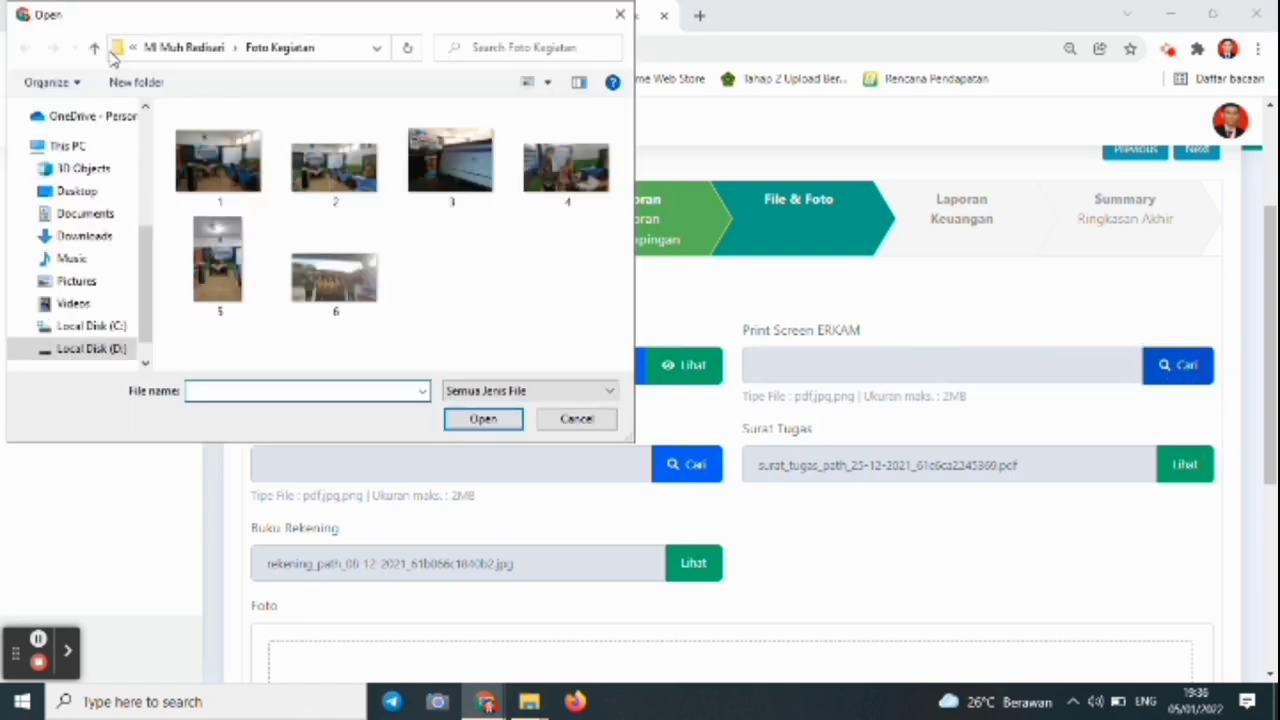
pyautogui.click(95, 48)
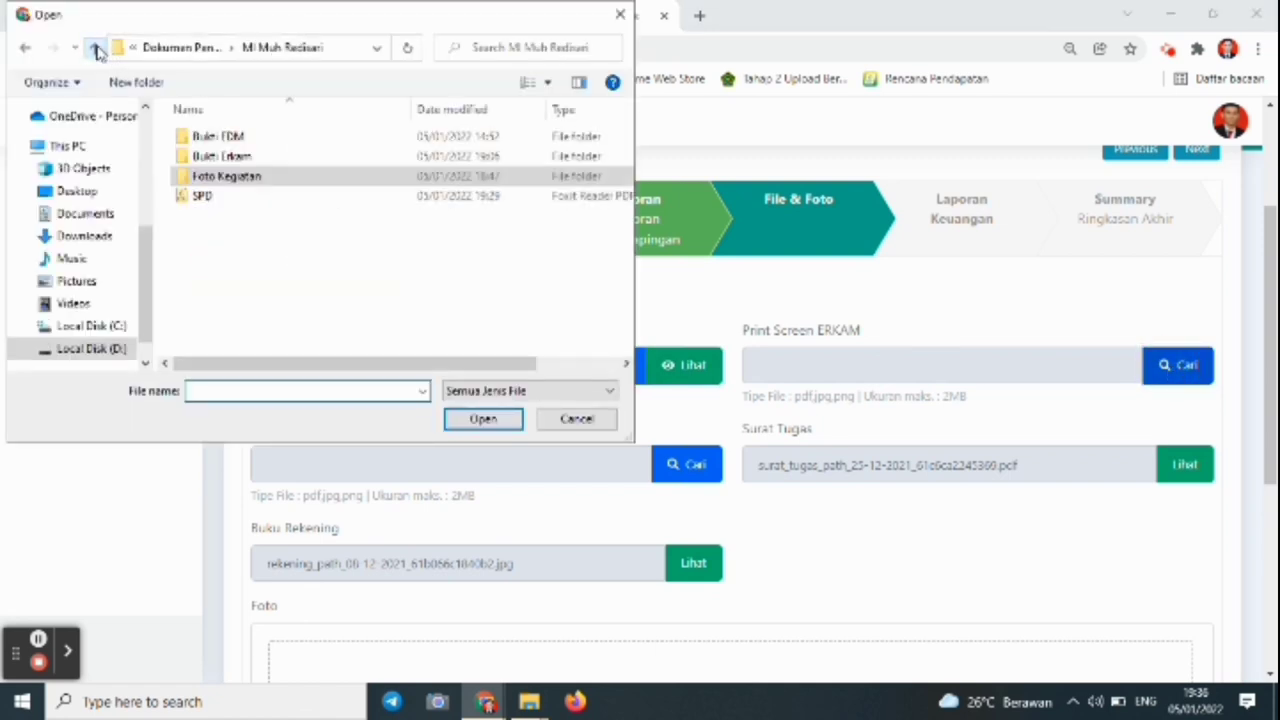
pyautogui.doubleClick(210, 156)
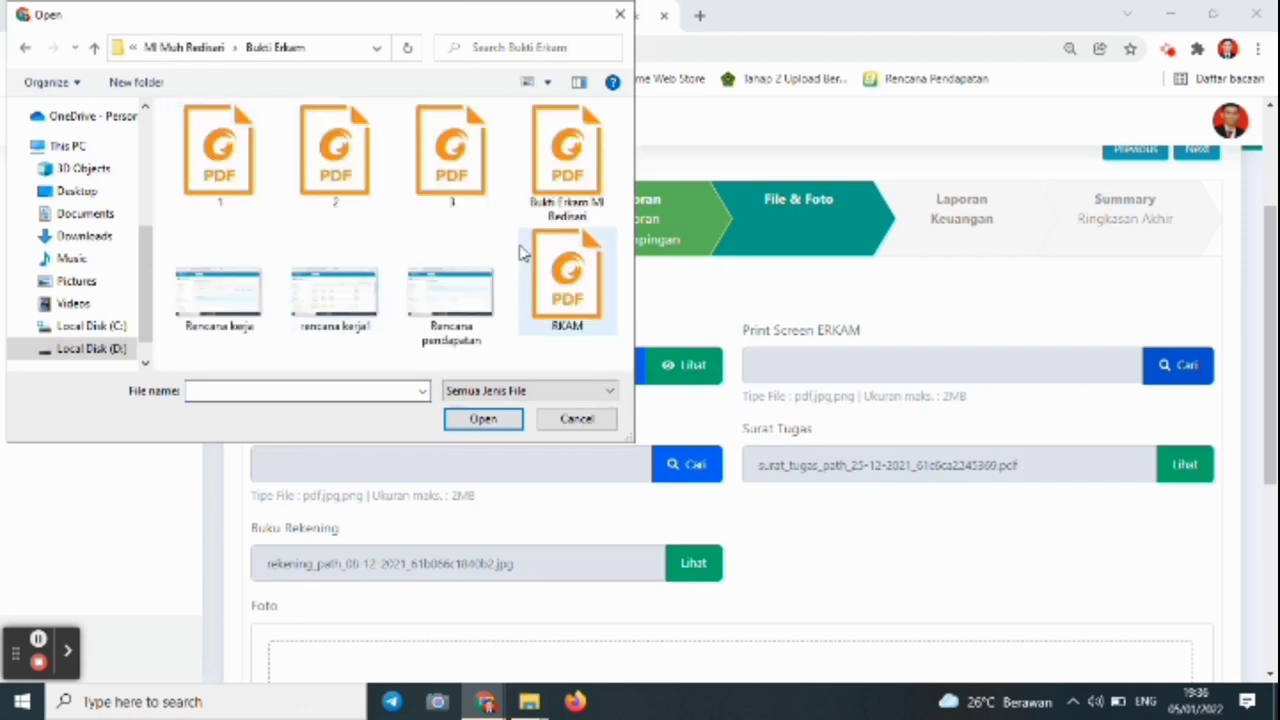
pyautogui.doubleClick(576, 170)
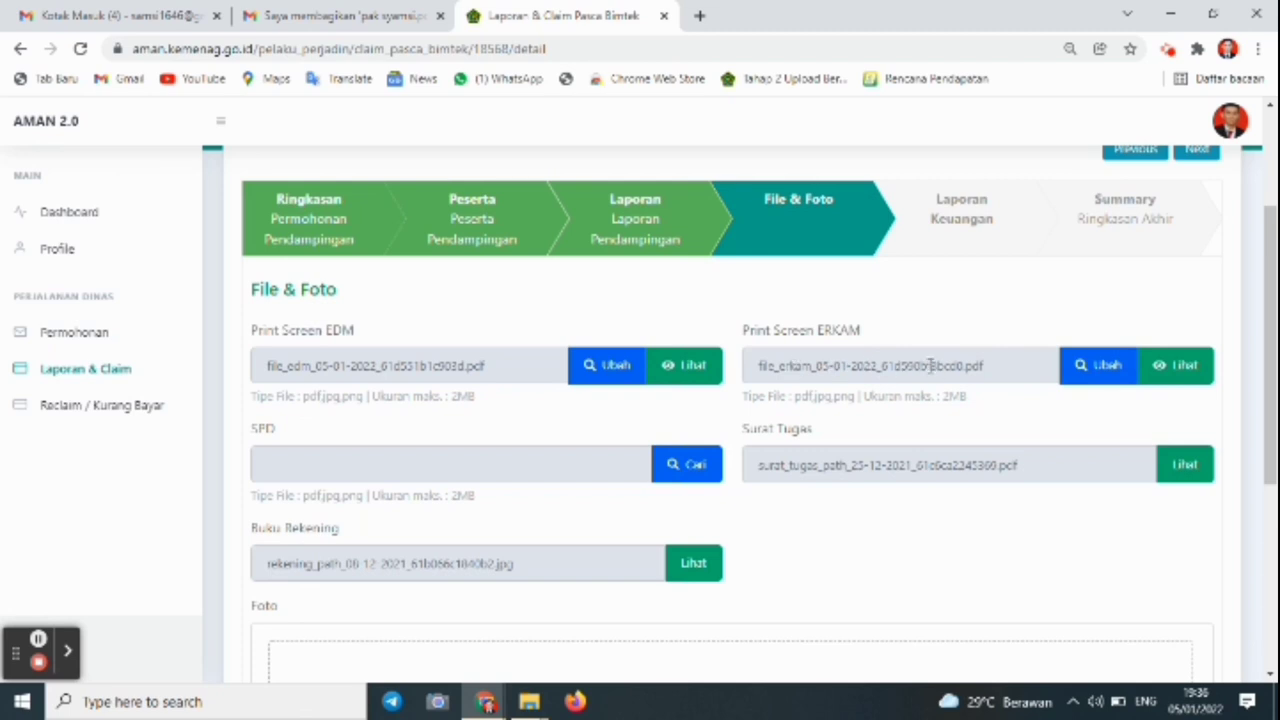
# - Download the uploaded Print Screen ERKAM file, check its PDF content, and return to the claim
pyautogui.click(1157, 370)
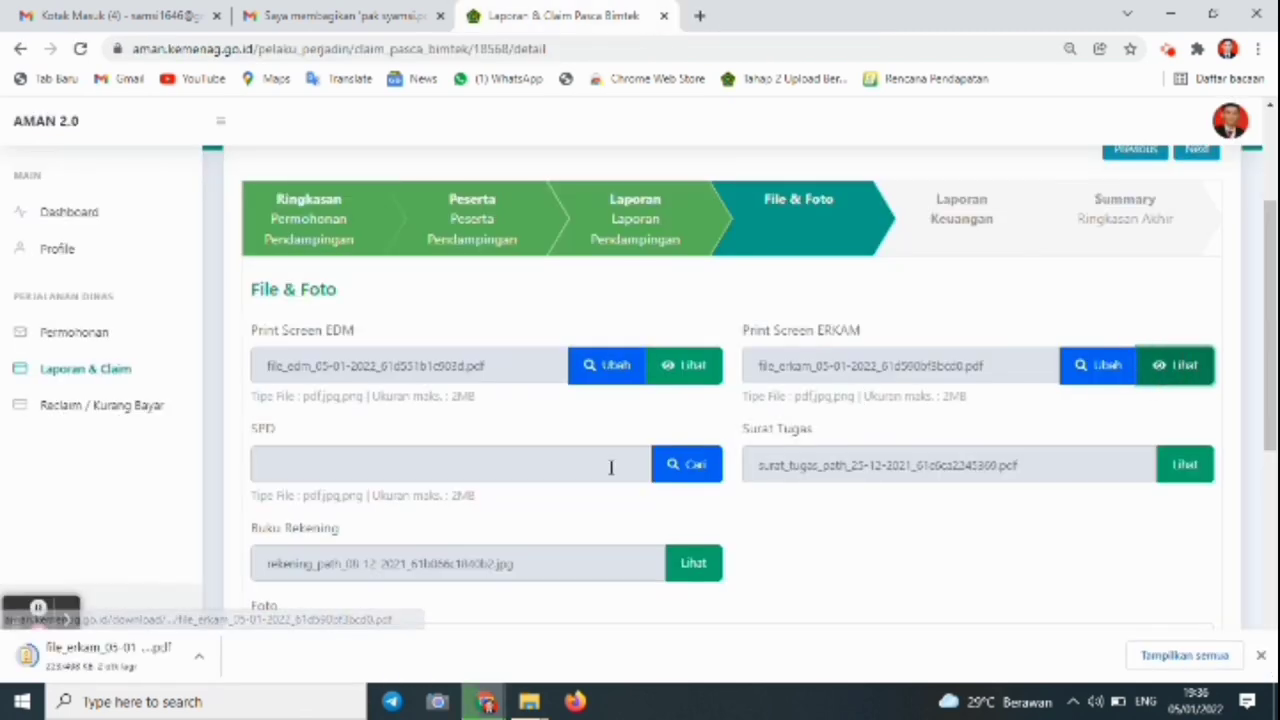
pyautogui.click(200, 656)
pyautogui.click(230, 514)
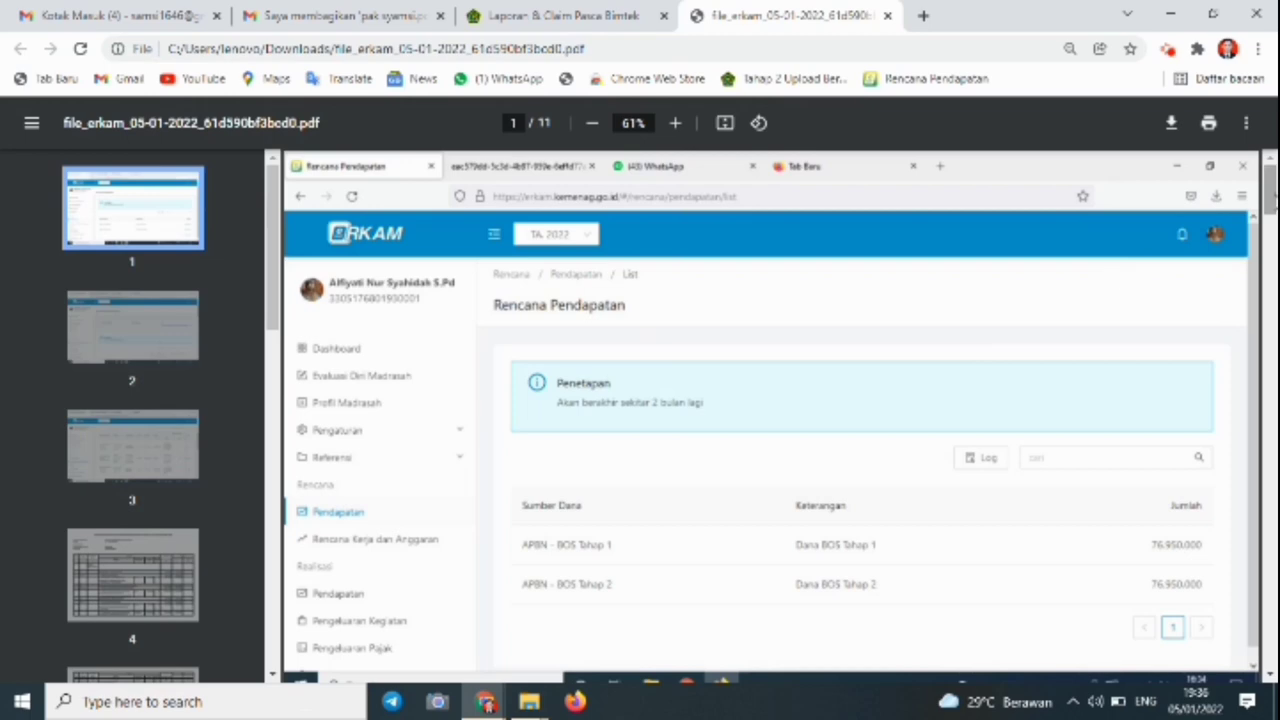
pyautogui.moveTo(1270, 195)
pyautogui.mouseDown()
pyautogui.moveTo(1270, 370)
pyautogui.moveTo(1268, 170)
pyautogui.mouseUp()
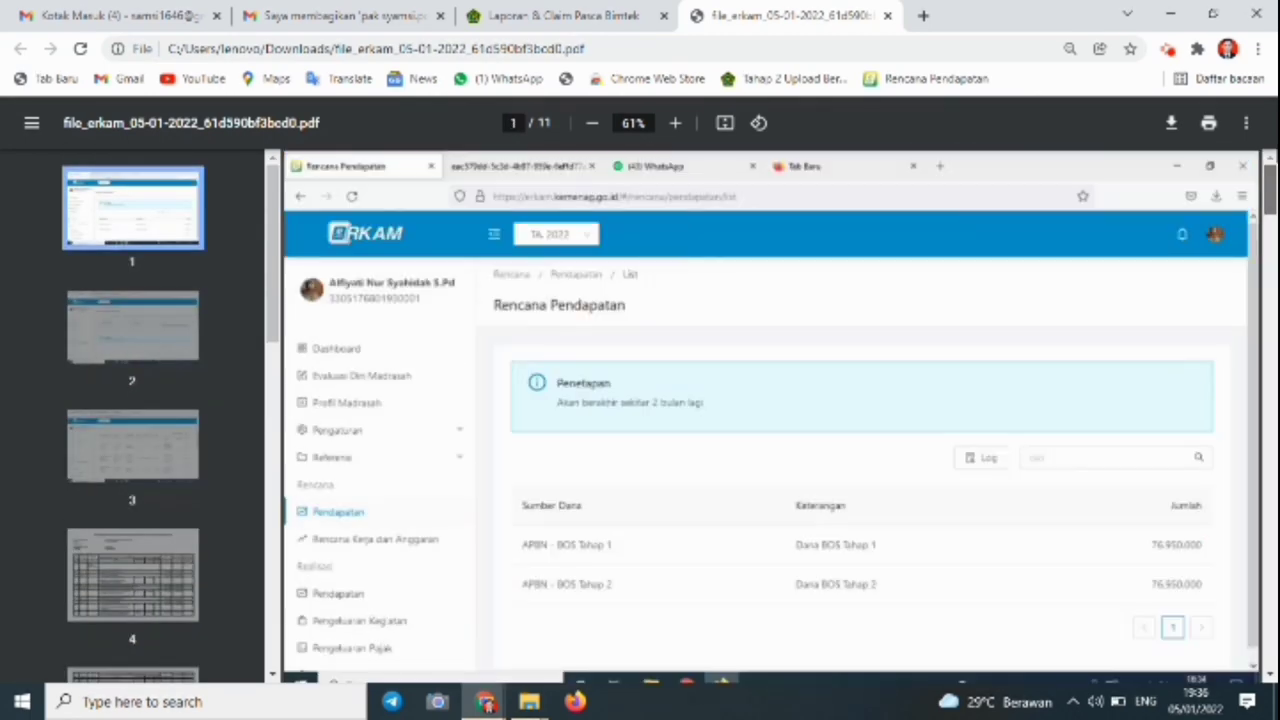
pyautogui.click(887, 15)
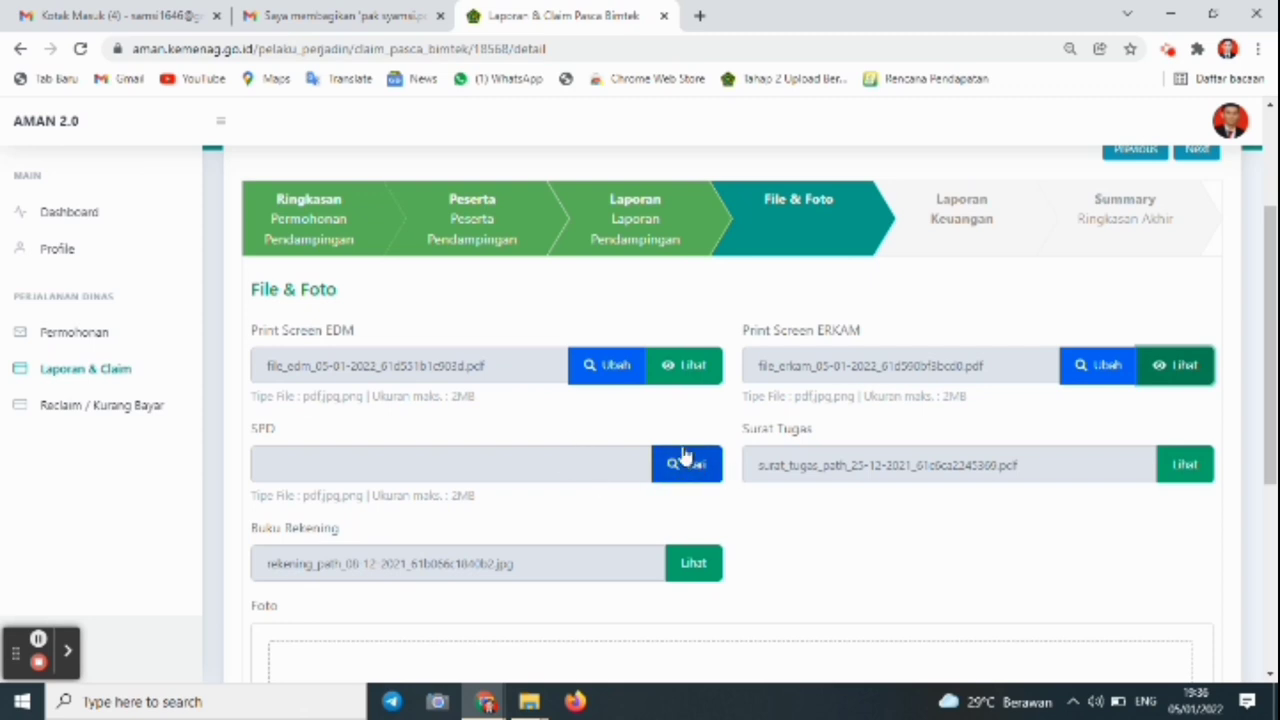
# - Upload the PDF "SPD" from the MI Muh Redisari folder as the SPD document
pyautogui.click(701, 475)
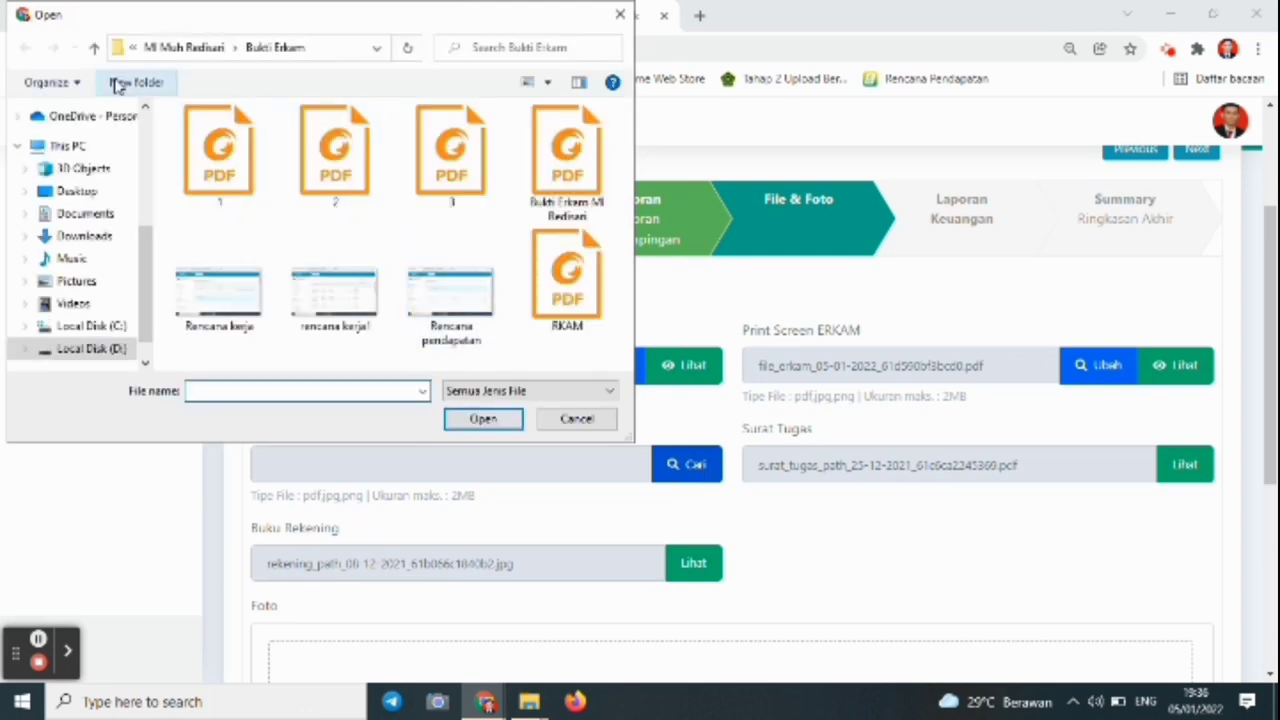
pyautogui.click(95, 47)
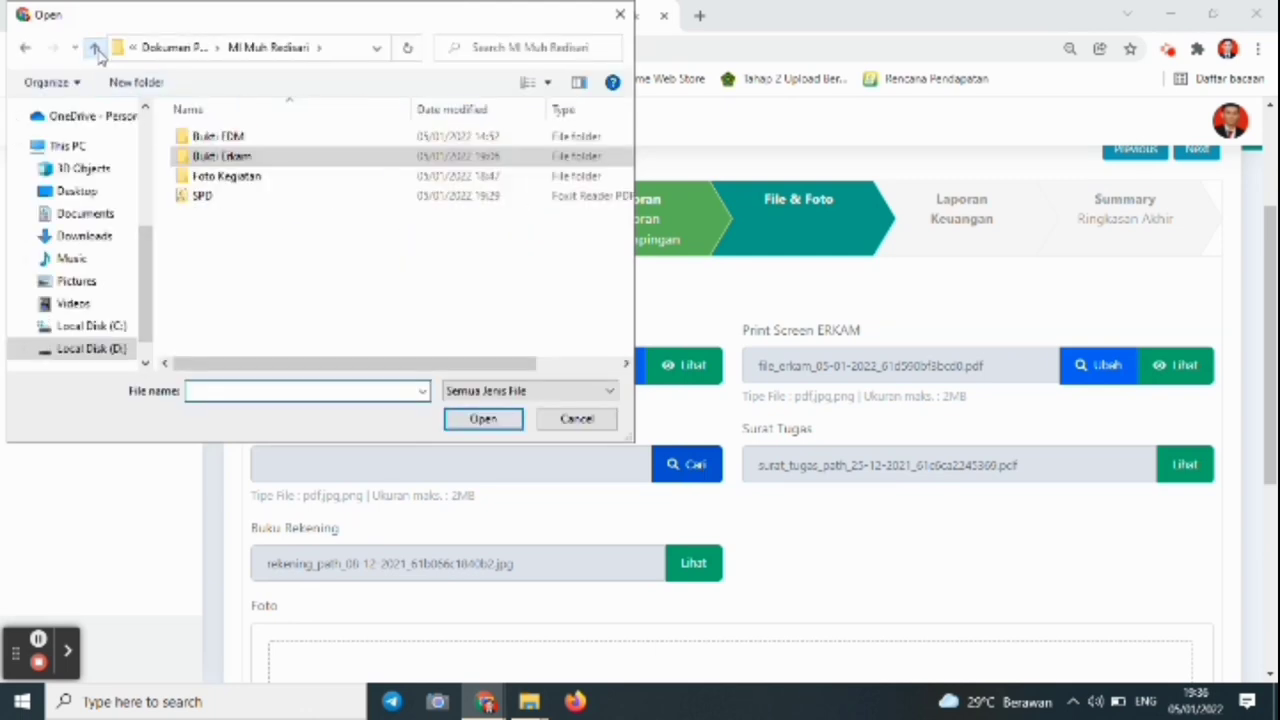
pyautogui.doubleClick(205, 196)
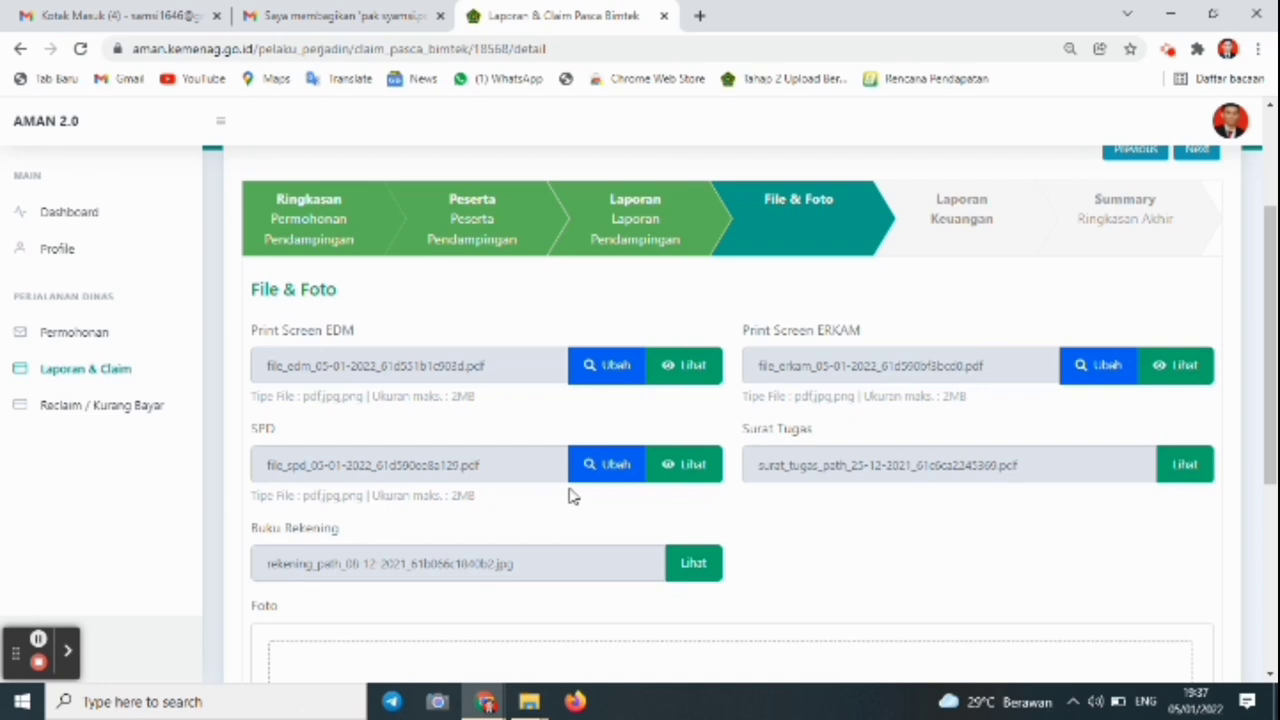
# - Download the uploaded SPD file, check its PDF content, and return to the claim
pyautogui.click(677, 464)
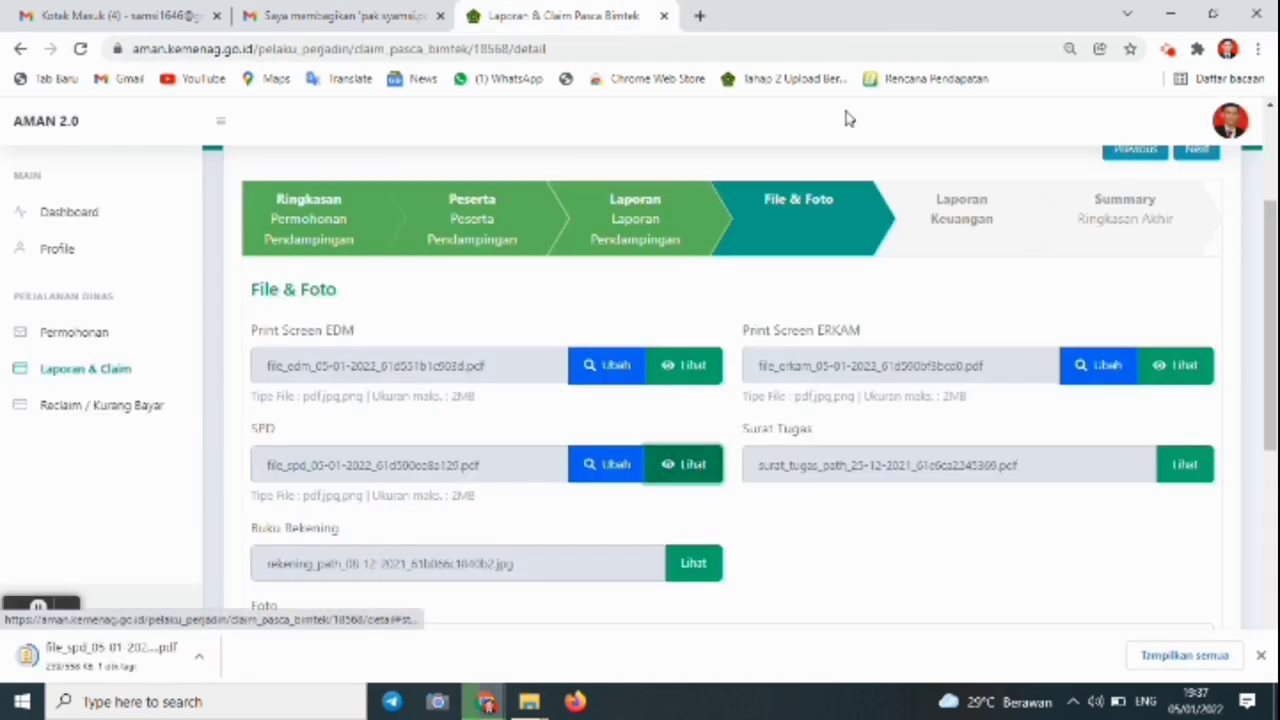
pyautogui.click(201, 660)
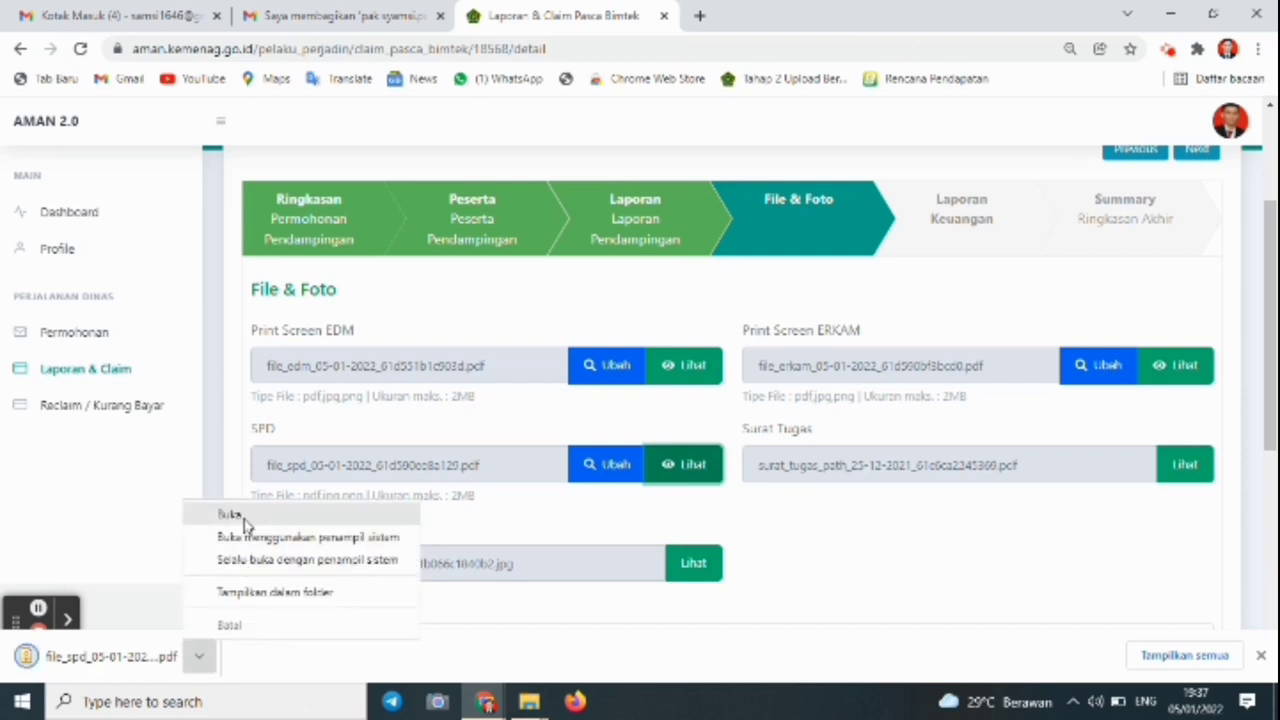
pyautogui.click(243, 515)
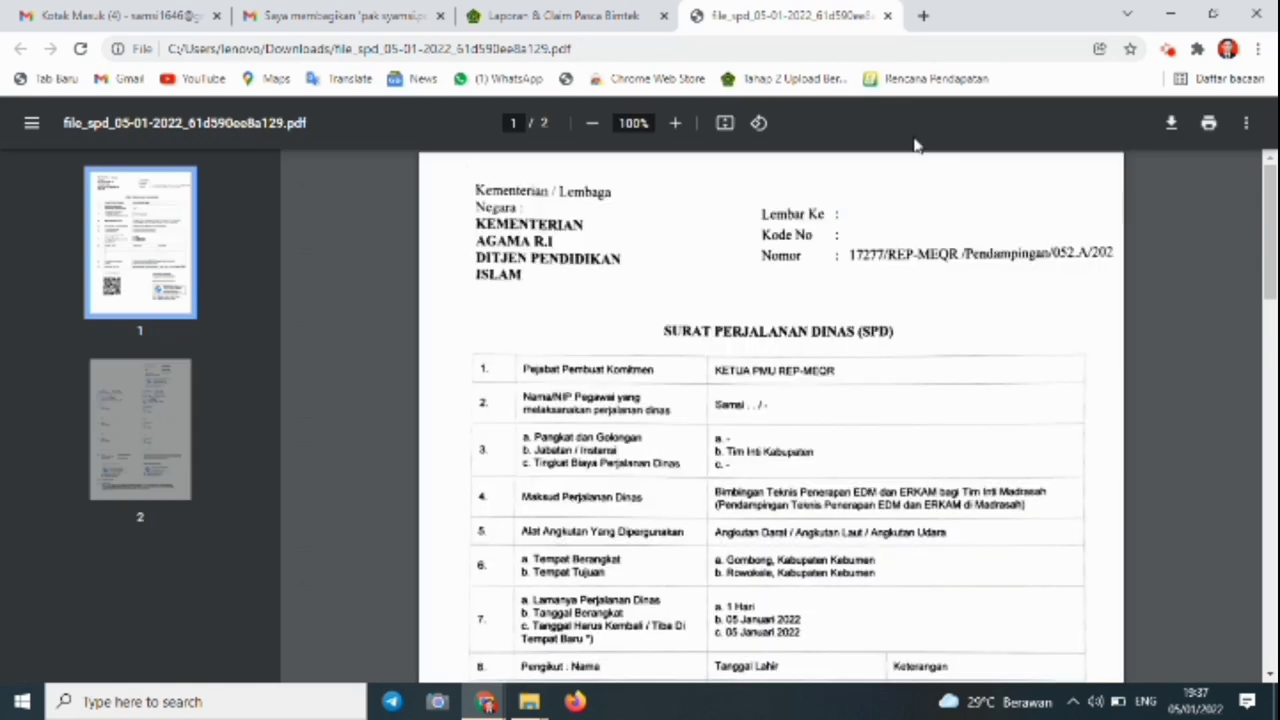
pyautogui.click(887, 15)
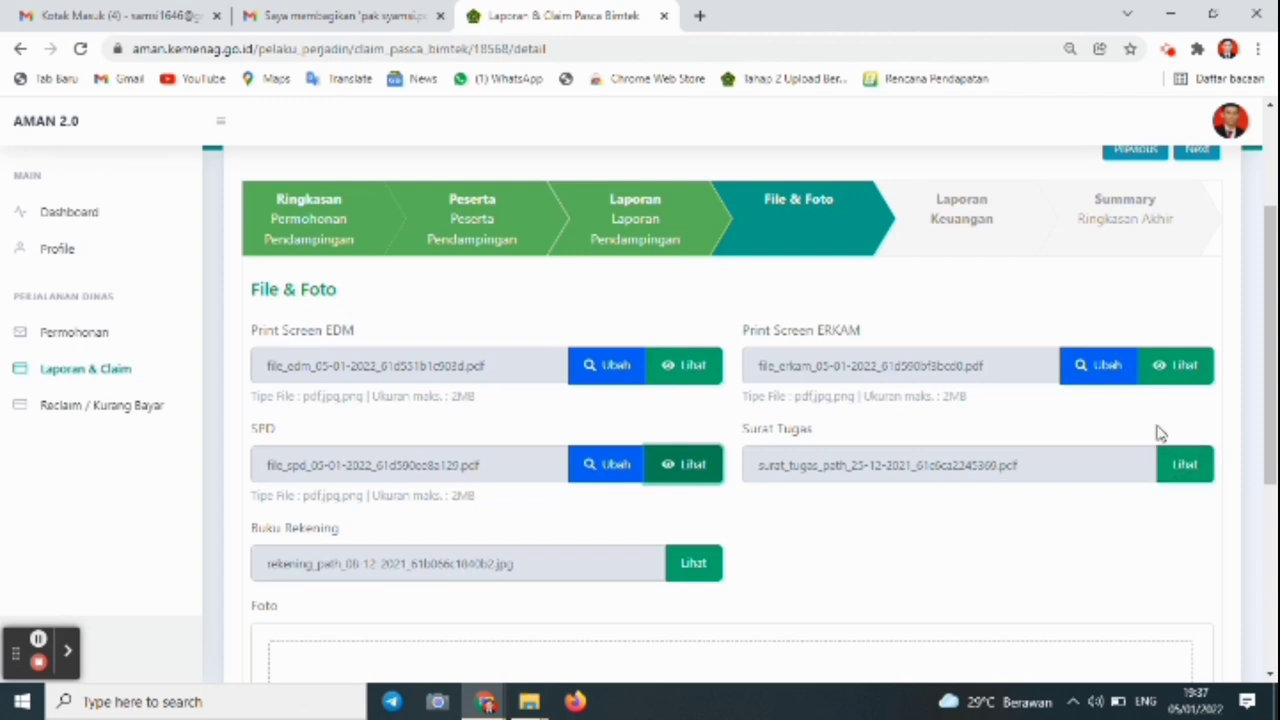
# - Download the Surat Tugas file, check its PDF content, and return to the claim
pyautogui.click(1182, 478)
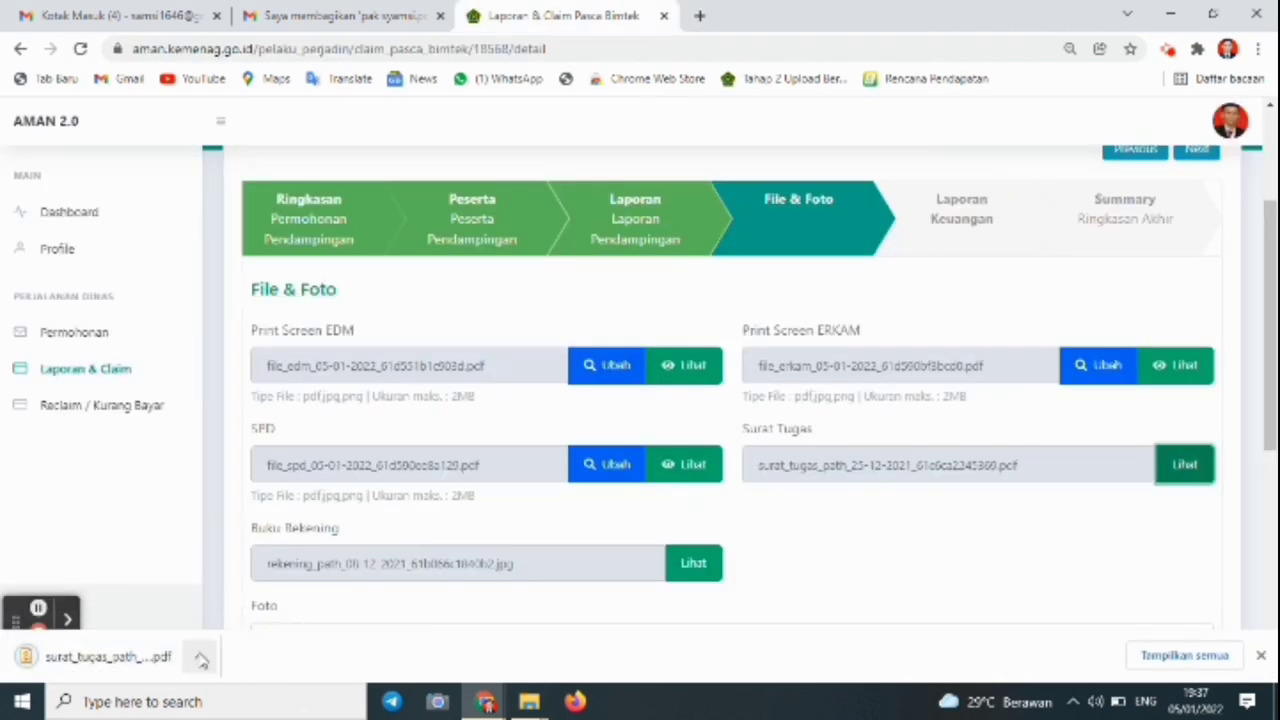
pyautogui.click(199, 659)
pyautogui.click(245, 517)
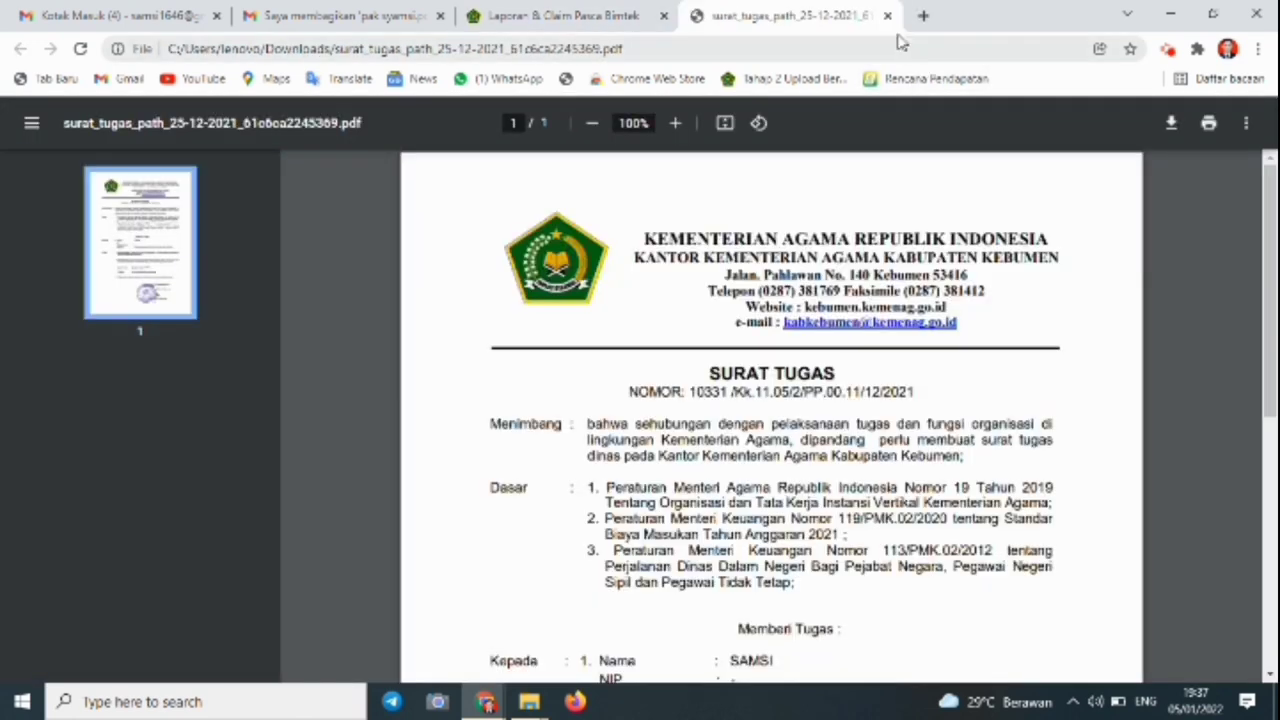
pyautogui.click(886, 16)
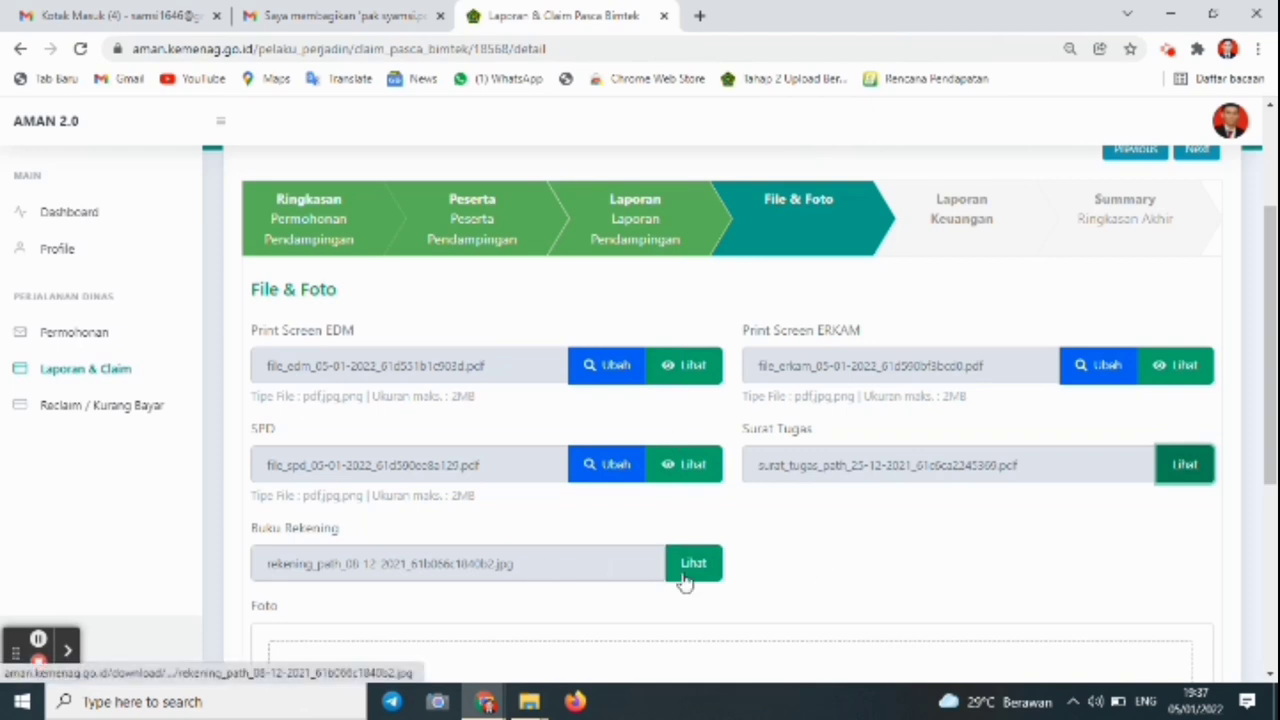
# - Add images 1 and 2 from the Foto Kegiatan folder to the claim's Foto section
pyautogui.moveTo(1272, 345); pyautogui.dragTo(1264, 483)
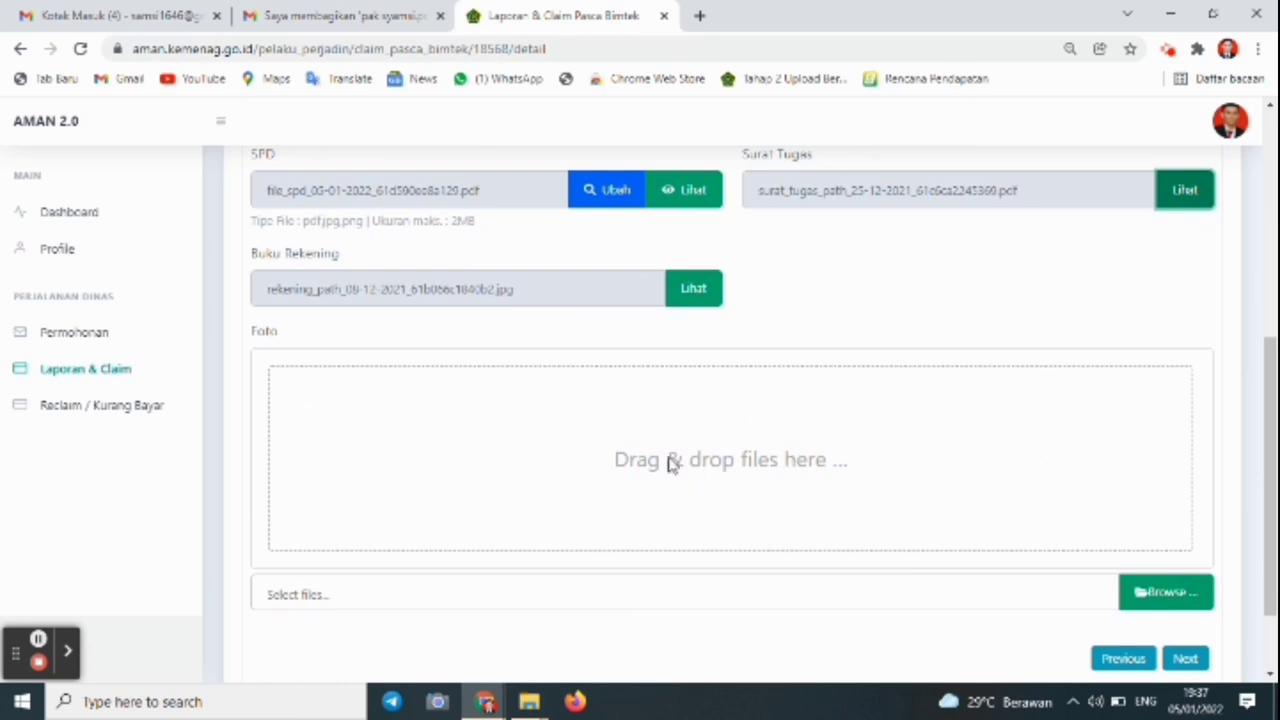
pyautogui.click(1183, 593)
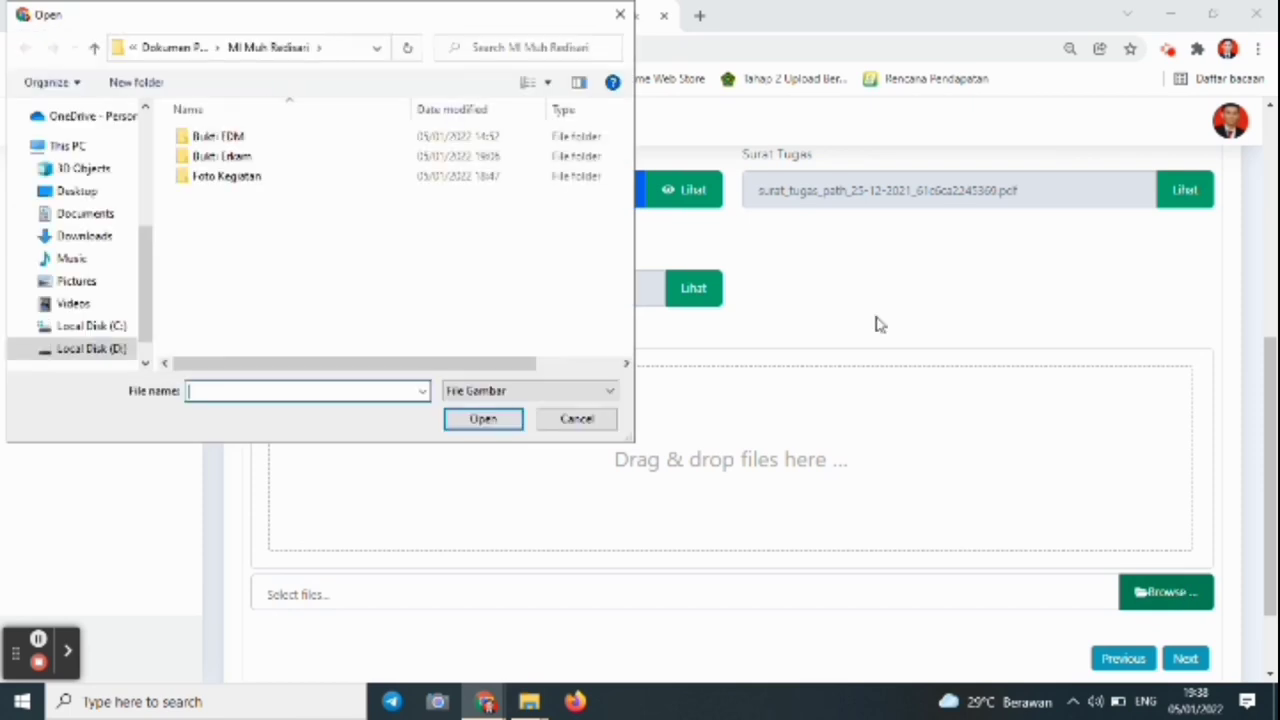
pyautogui.doubleClick(254, 191)
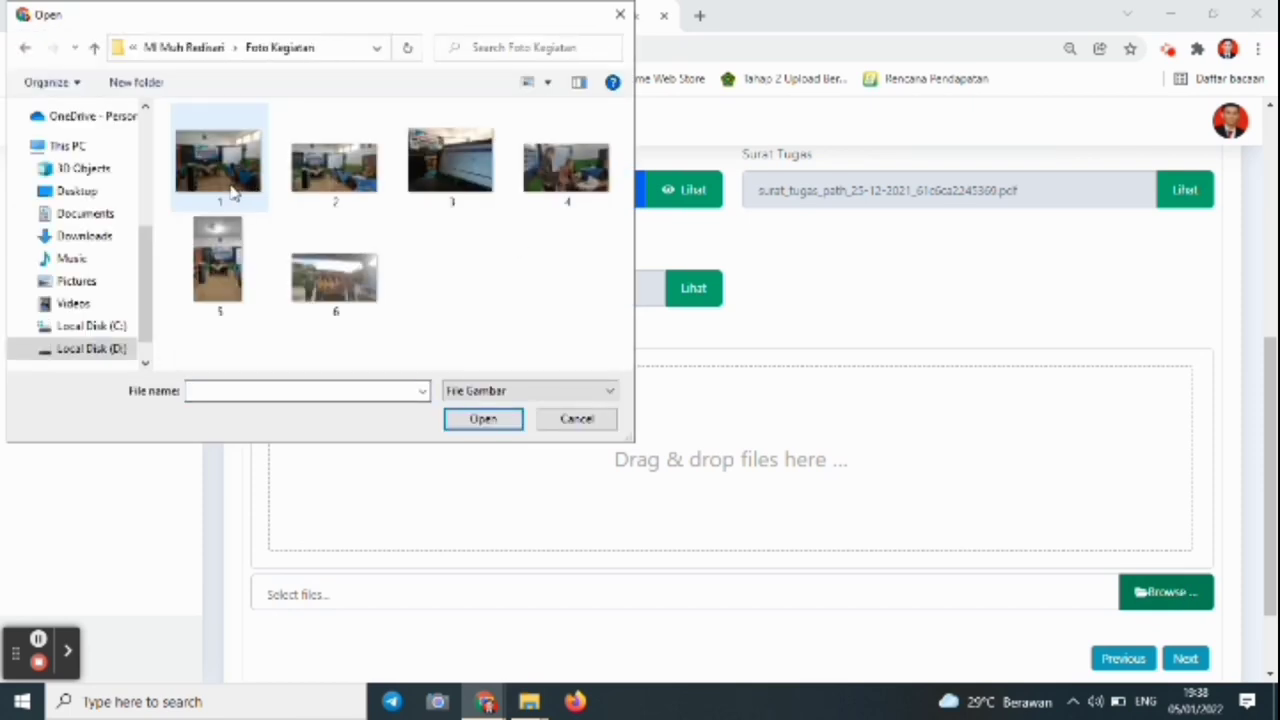
pyautogui.doubleClick(231, 193)
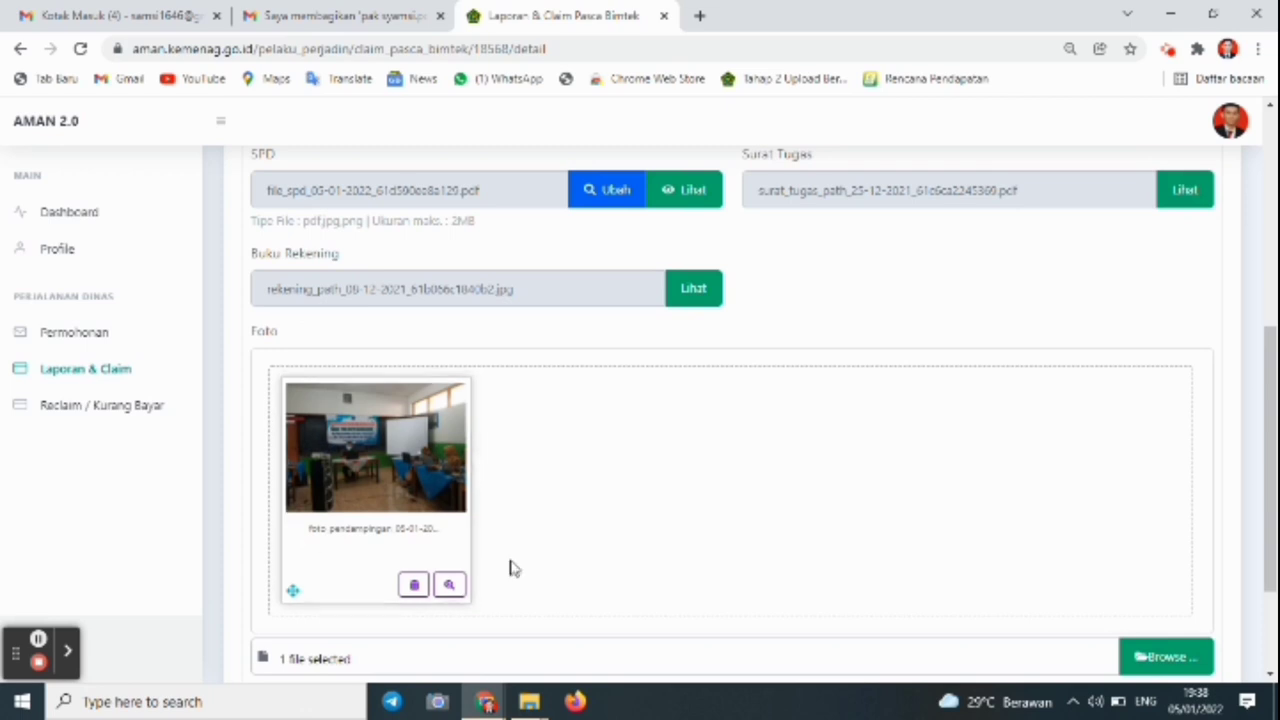
pyautogui.click(1152, 655)
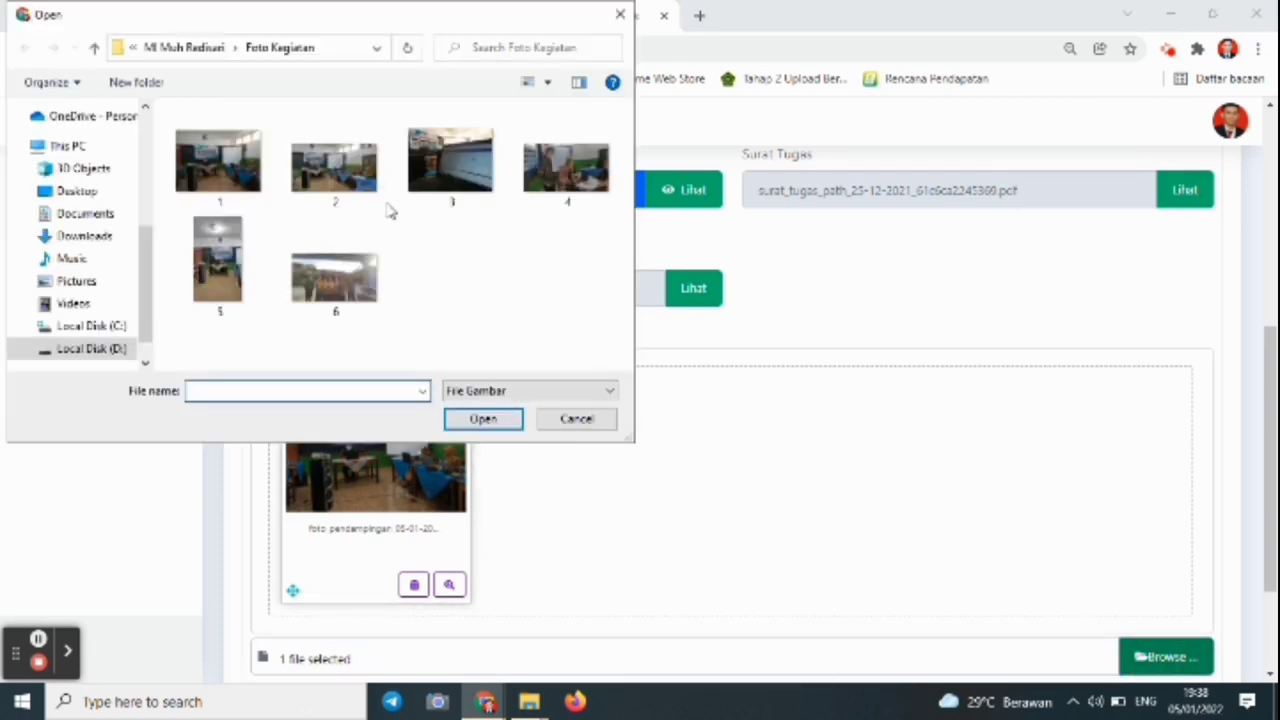
pyautogui.doubleClick(362, 195)
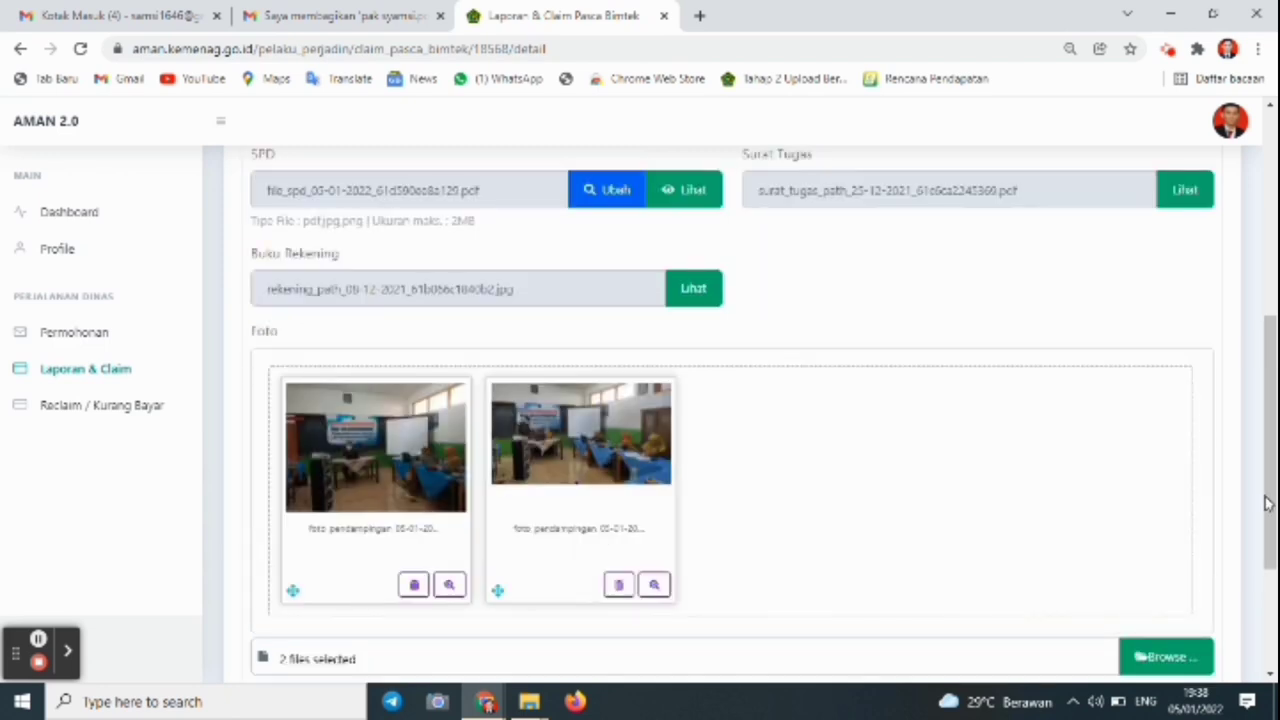
# - Add images 3 and 4 from the Foto Kegiatan folder to the claim's Foto section
pyautogui.moveTo(1268, 503); pyautogui.dragTo(1274, 517)
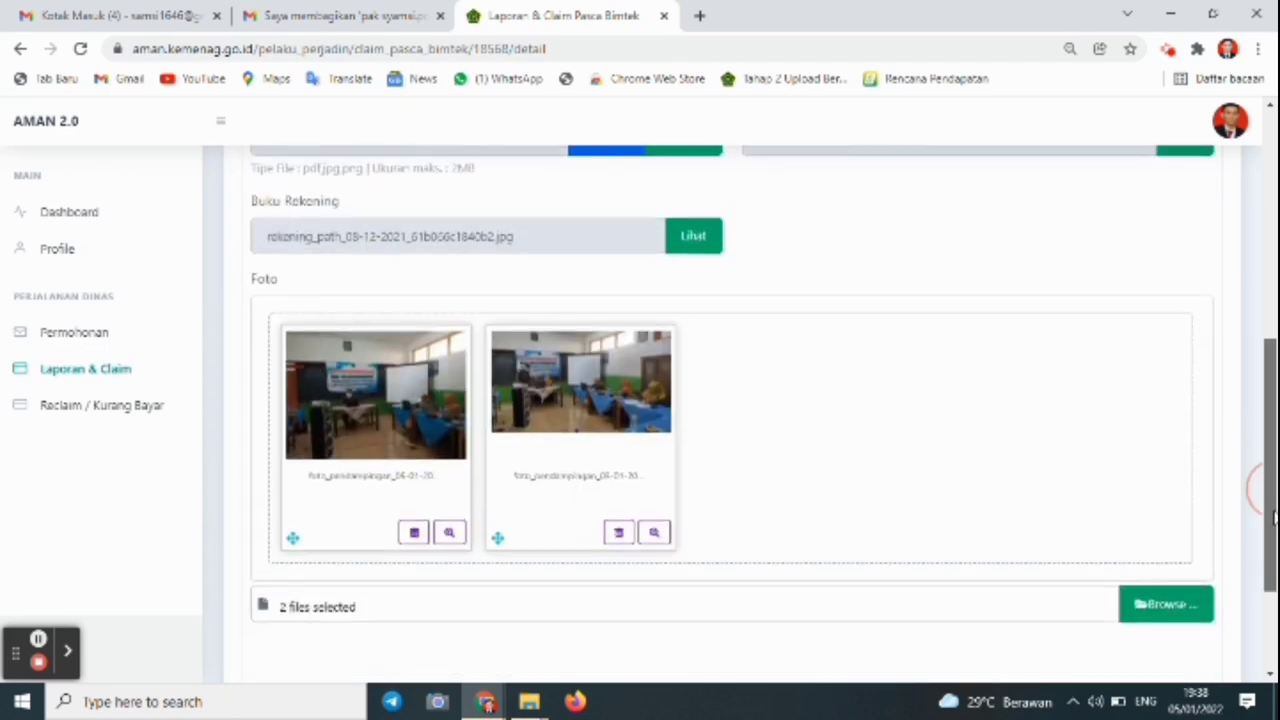
pyautogui.click(1181, 595)
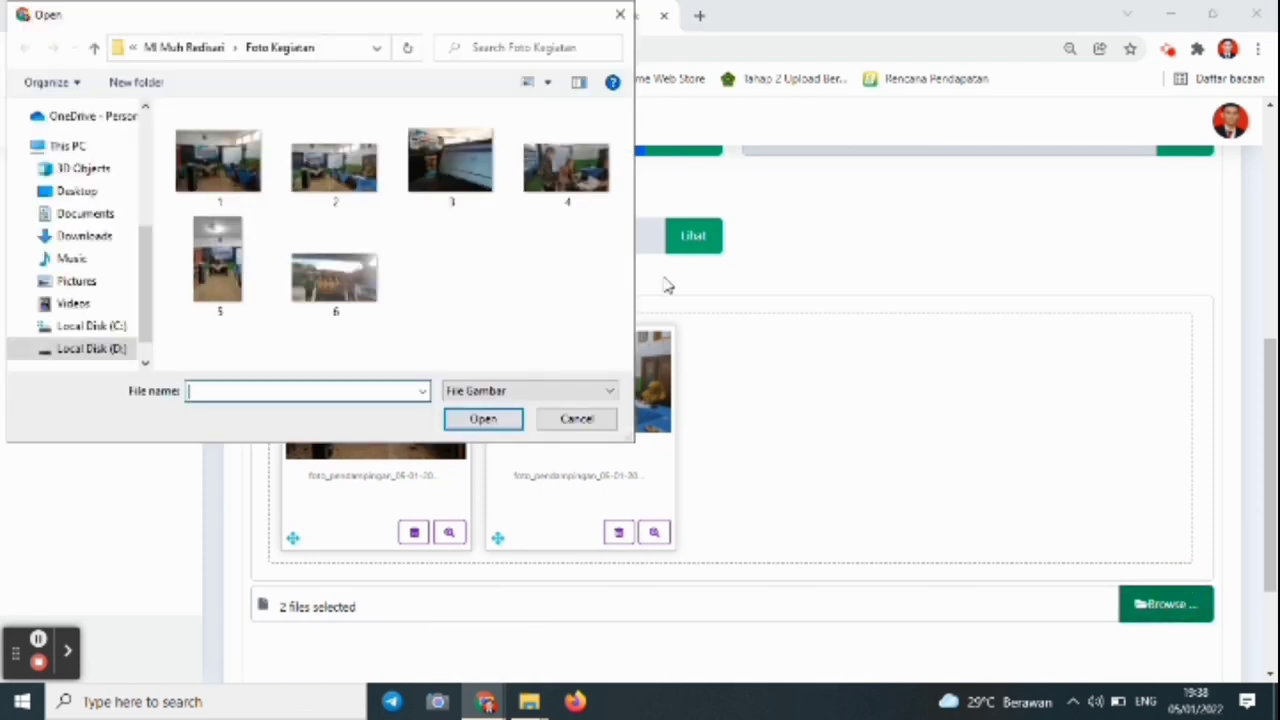
pyautogui.doubleClick(437, 174)
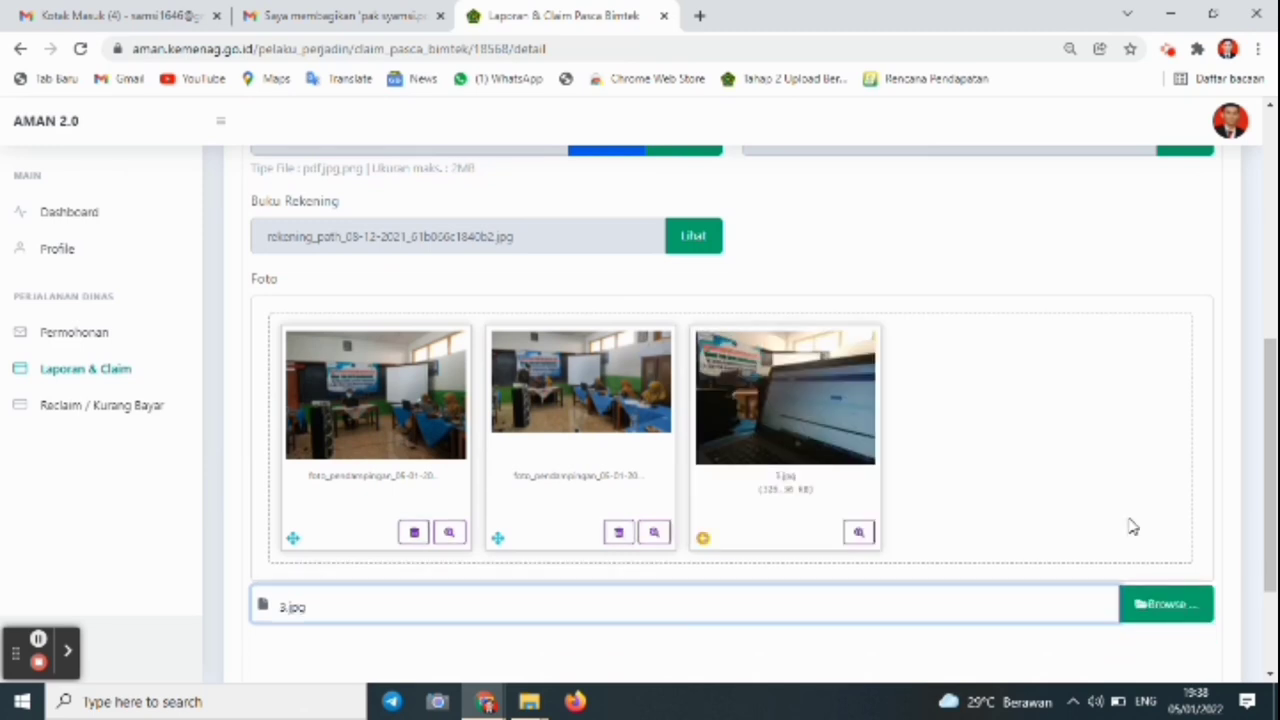
pyautogui.click(1165, 607)
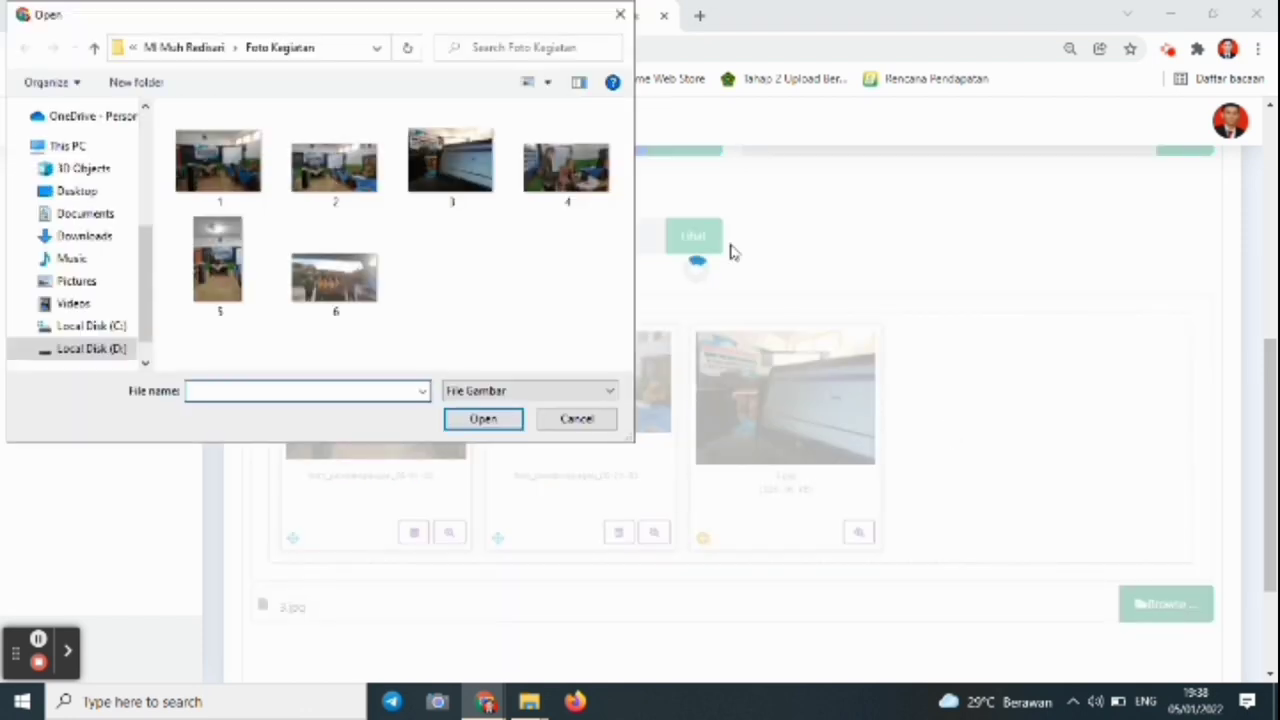
pyautogui.doubleClick(564, 172)
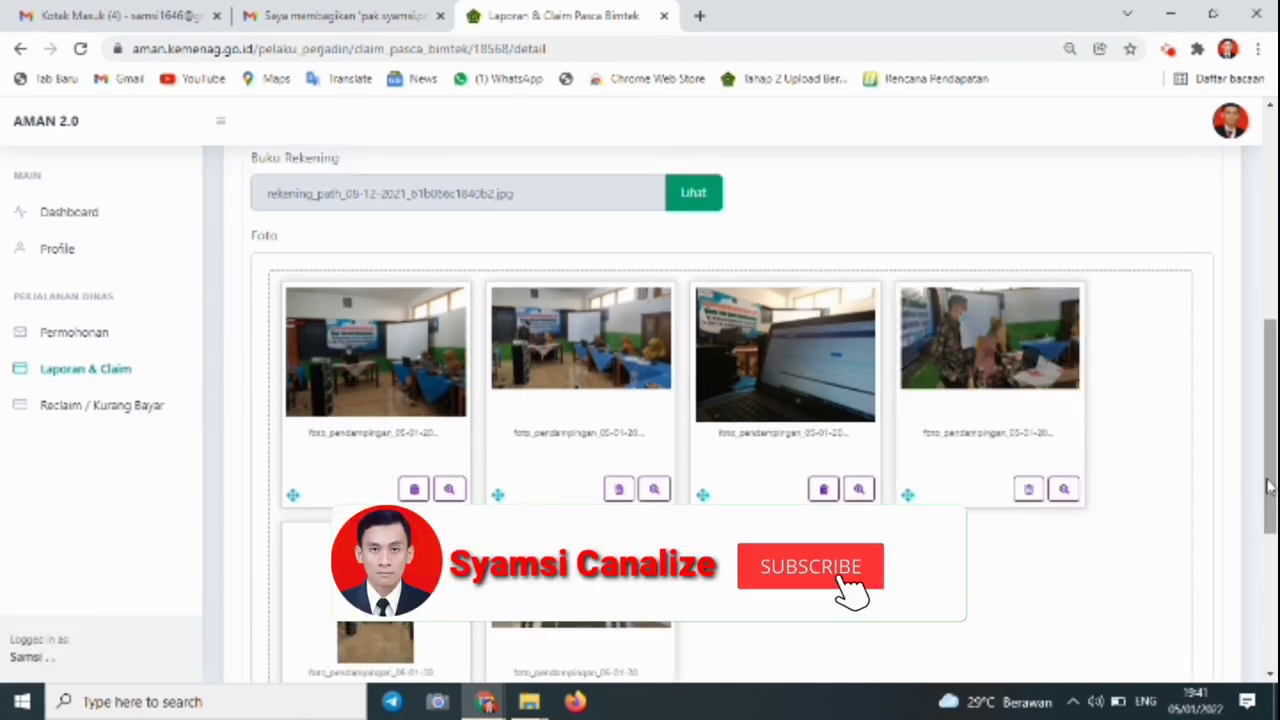
# - Look over the uploaded photos and documents, and continue to the Laporan Keuangan stage
pyautogui.scroll(-3, 1271, 480)
pyautogui.moveTo(1273, 541); pyautogui.dragTo(1272, 289)
pyautogui.scroll(-2, 740, 408)
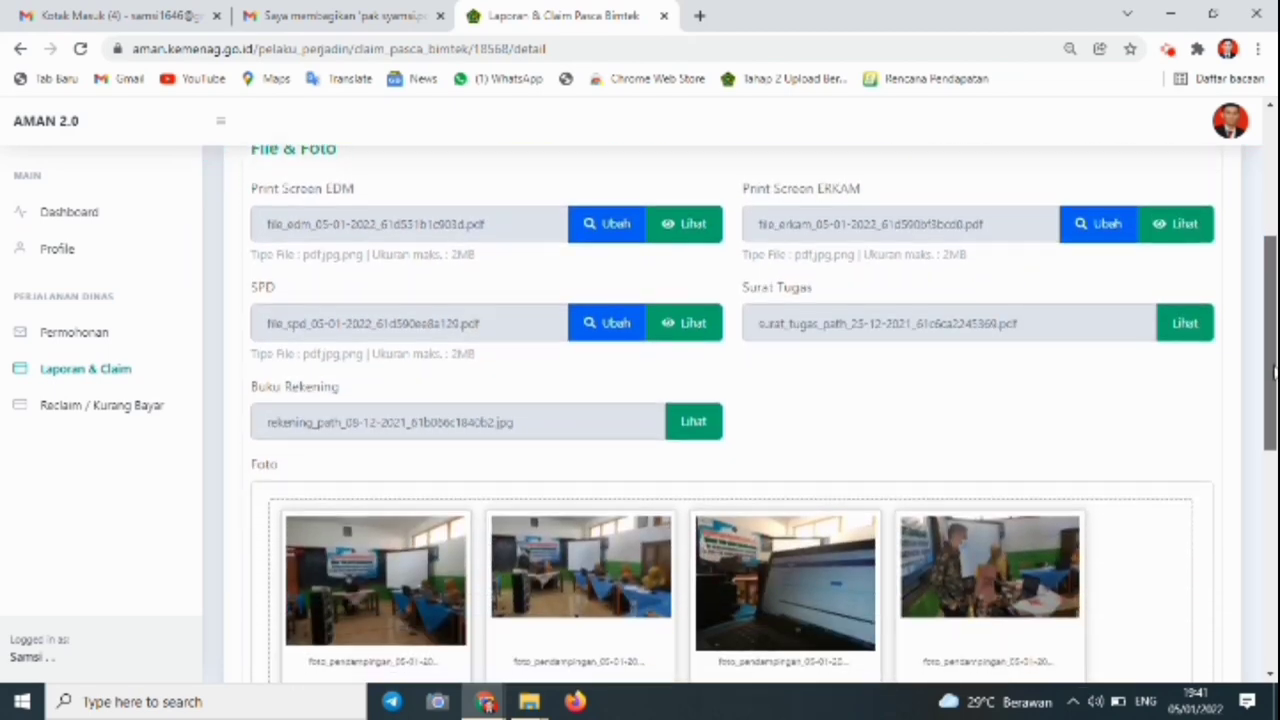
pyautogui.scroll(5, 740, 408)
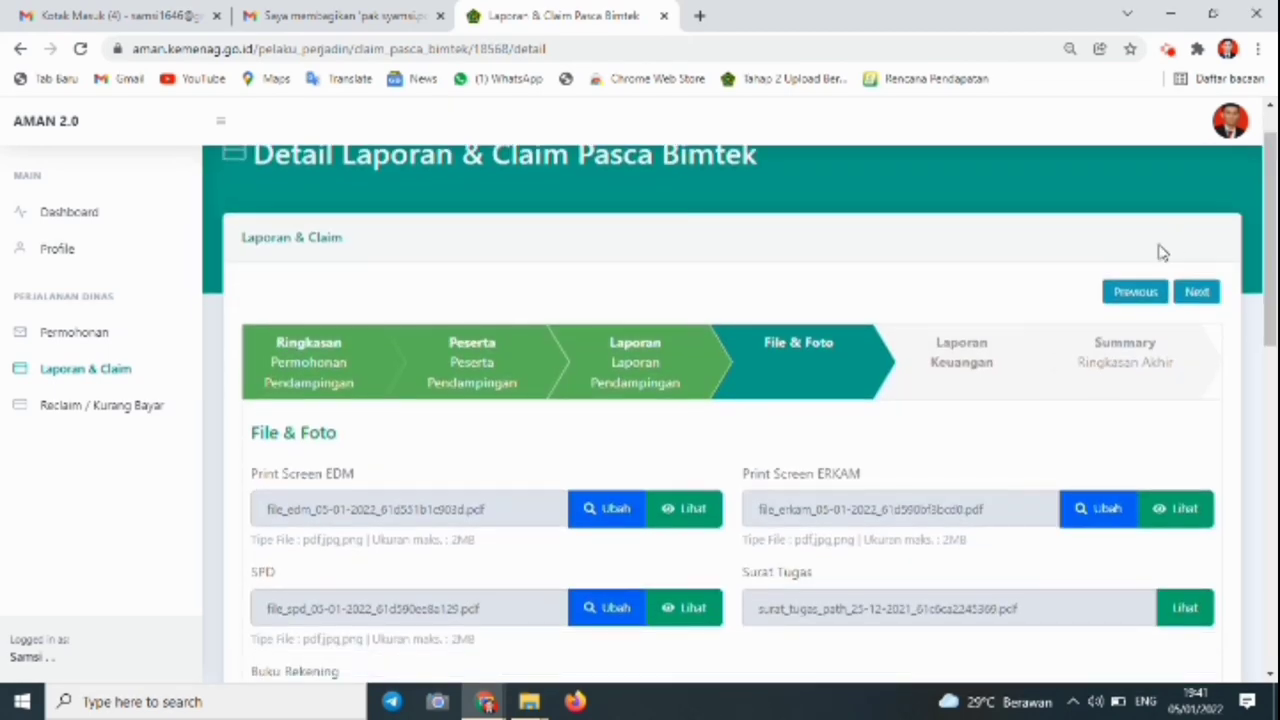
pyautogui.click(1197, 292)
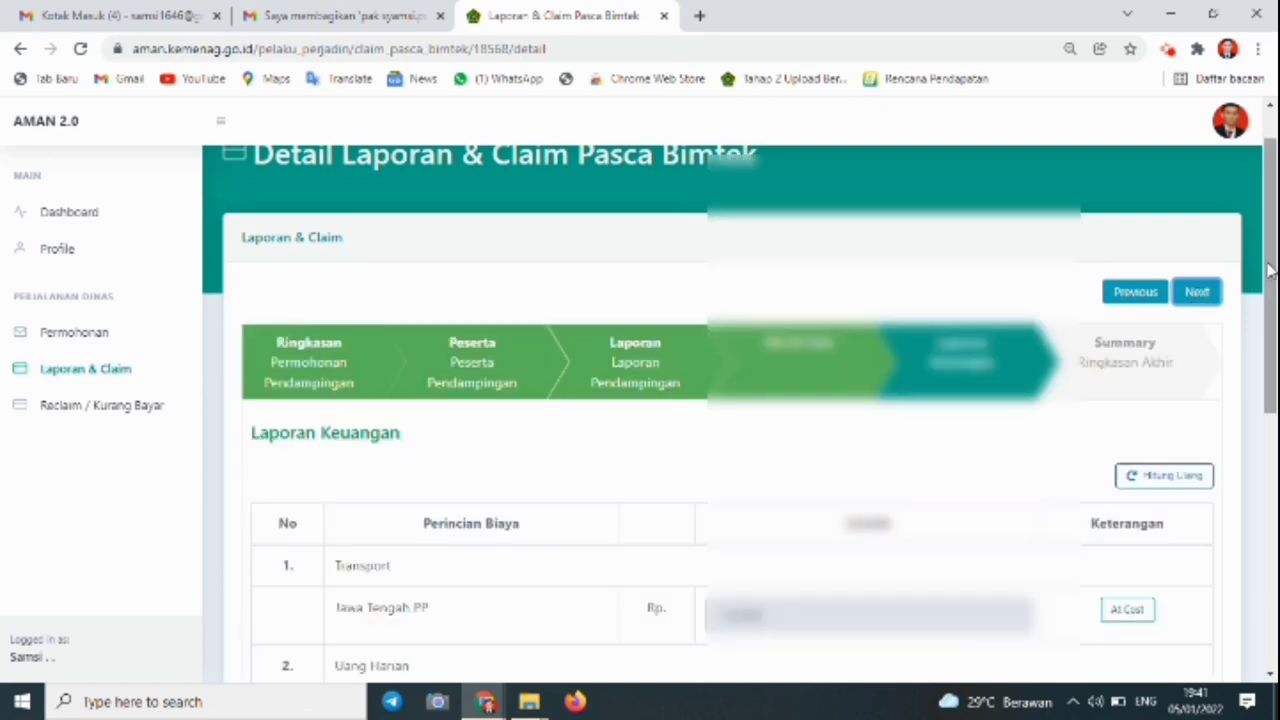
# - Review the cost breakdown and Cetak & Upload Rincian section, and recalculate the mentoring trip's costs
pyautogui.moveTo(1270, 272); pyautogui.dragTo(1256, 523)
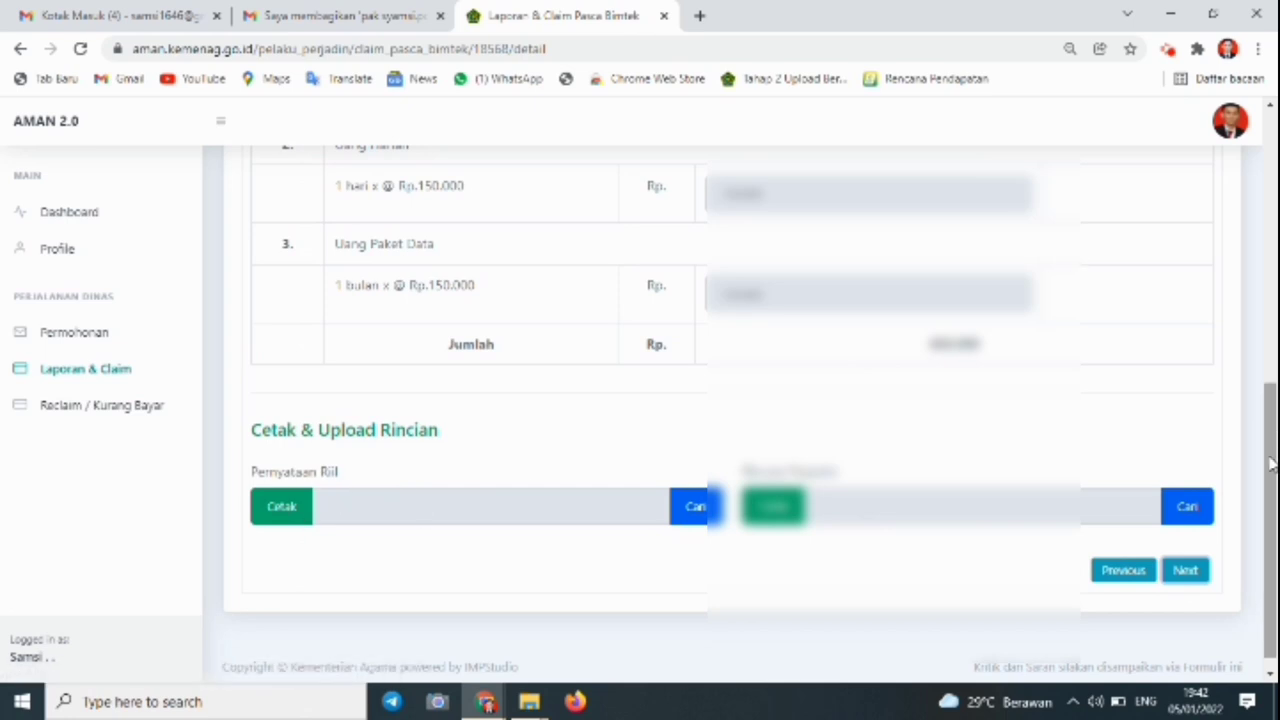
pyautogui.moveTo(1272, 463)
pyautogui.mouseDown()
pyautogui.moveTo(1271, 443)
pyautogui.moveTo(1270, 478)
pyautogui.moveTo(1270, 421)
pyautogui.moveTo(1270, 465)
pyautogui.mouseUp()
pyautogui.moveTo(250, 482); pyautogui.dragTo(469, 500)
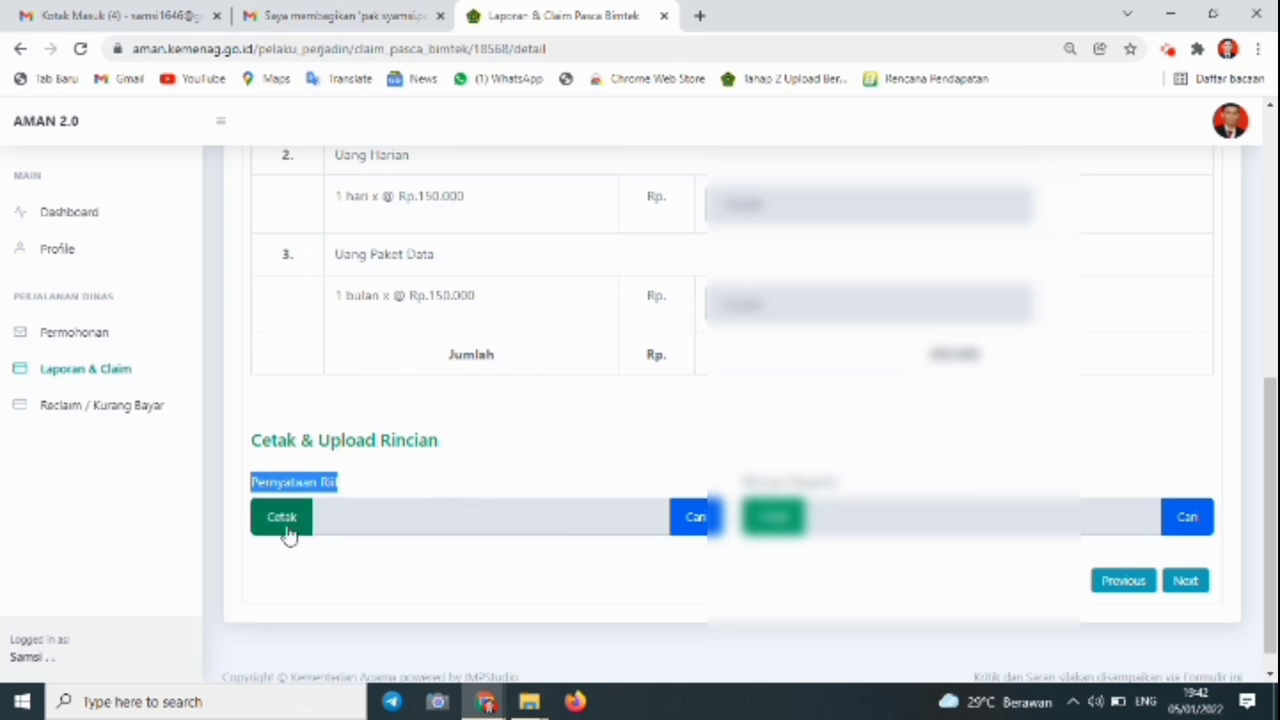
pyautogui.click(1123, 435)
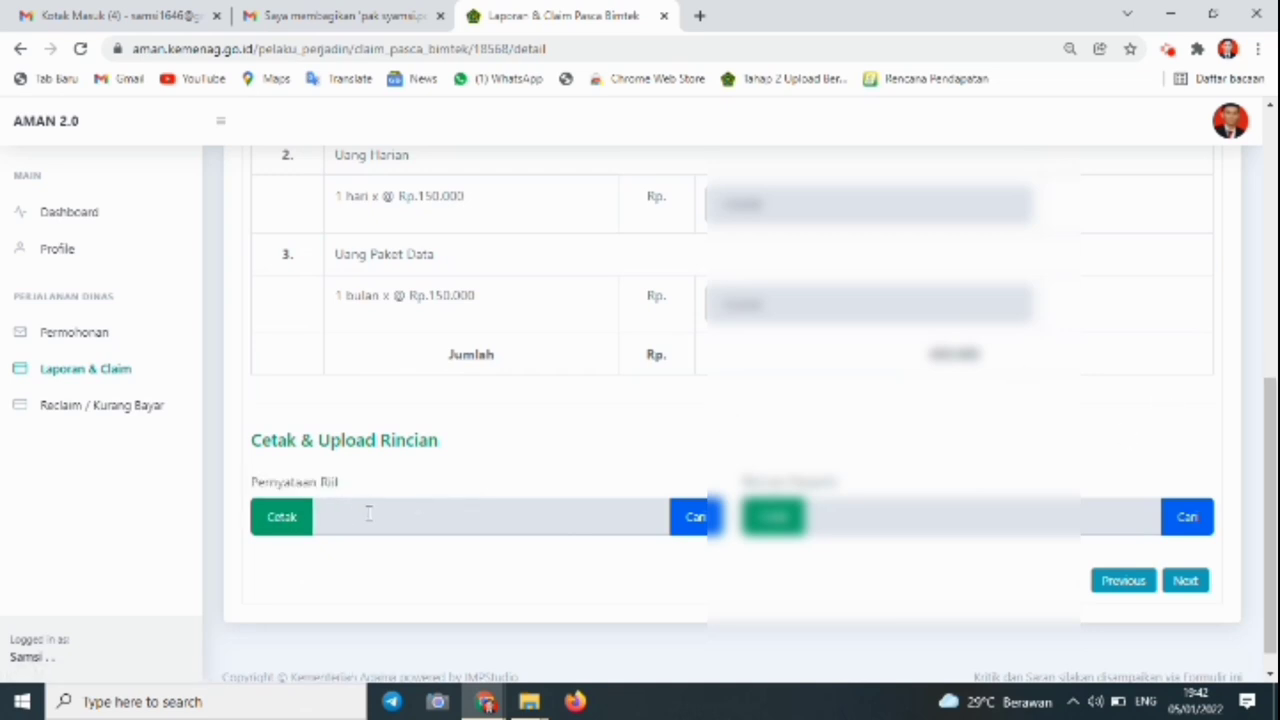
pyautogui.moveTo(1272, 428); pyautogui.dragTo(1272, 206)
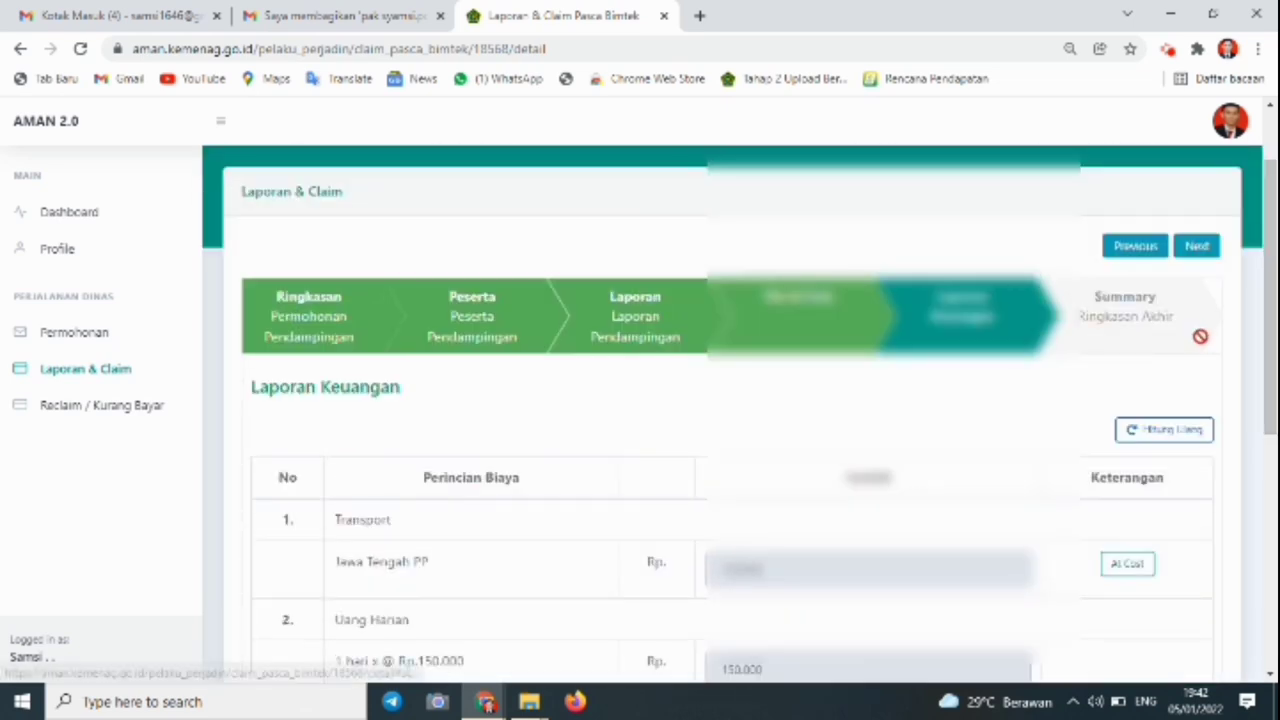
pyautogui.click(1176, 430)
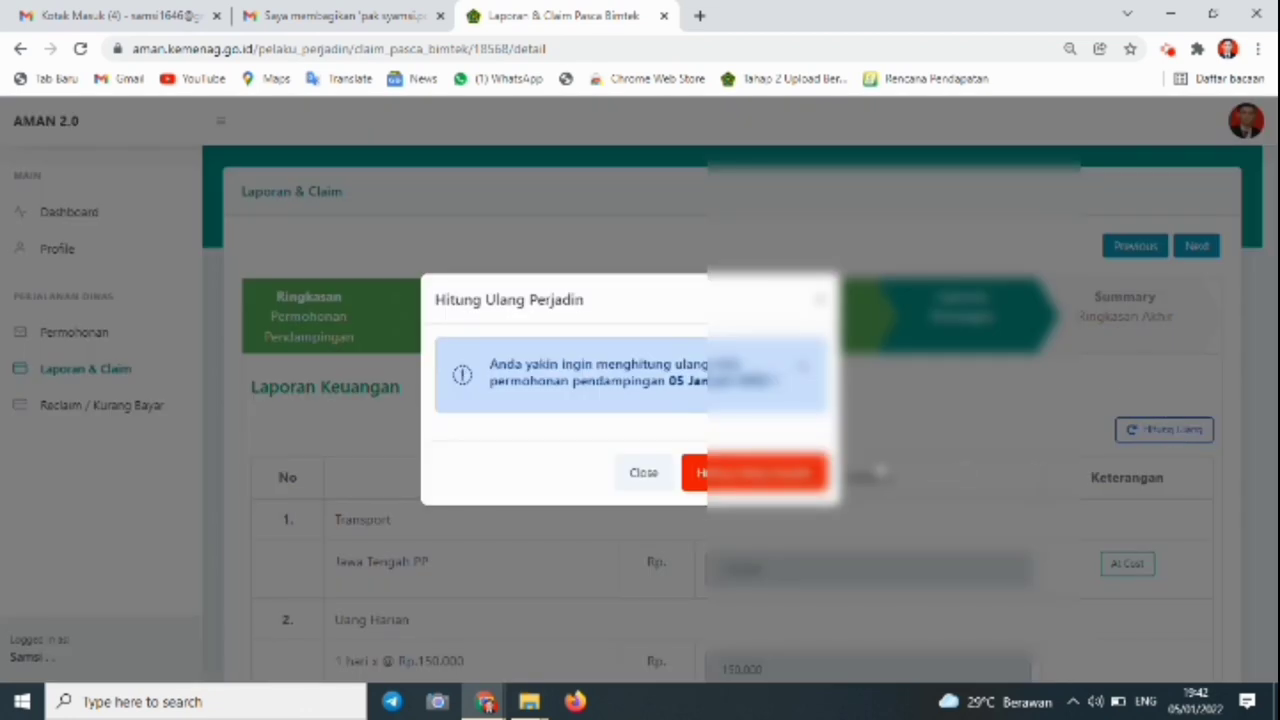
pyautogui.click(818, 478)
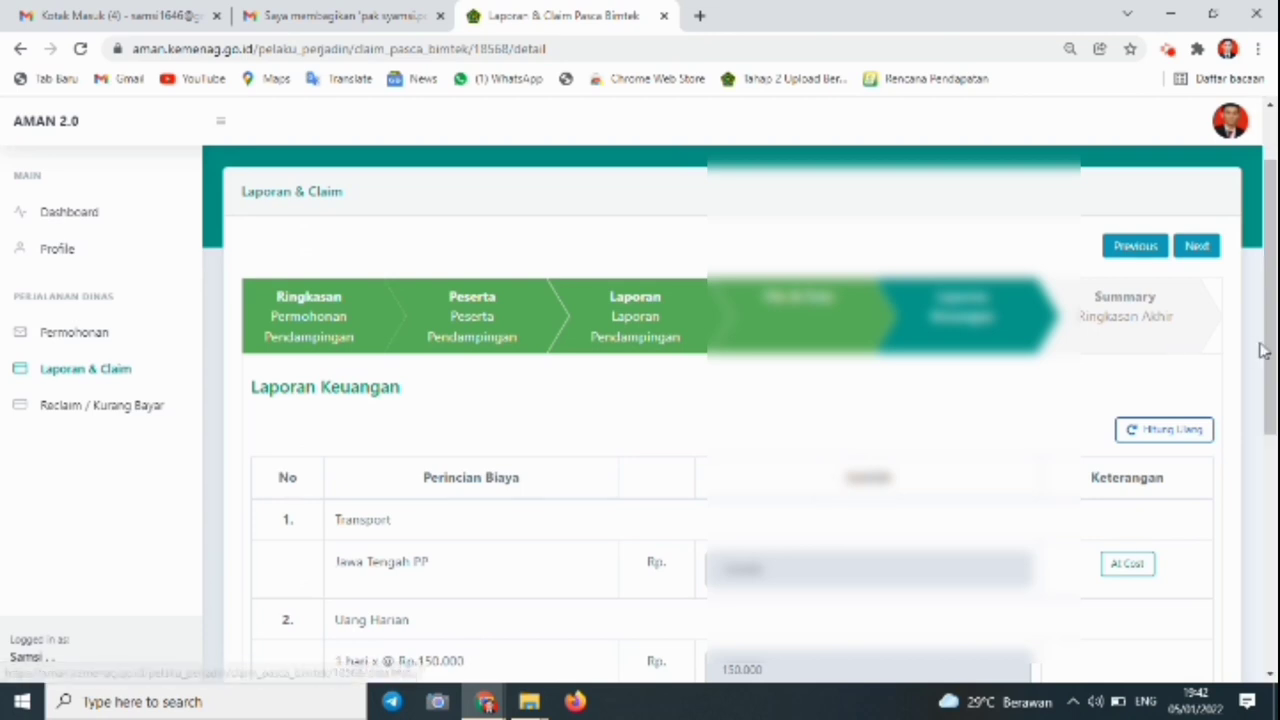
# - Generate the printable Pernyataan Riil document and check its expense table
pyautogui.moveTo(1272, 362); pyautogui.dragTo(1272, 553)
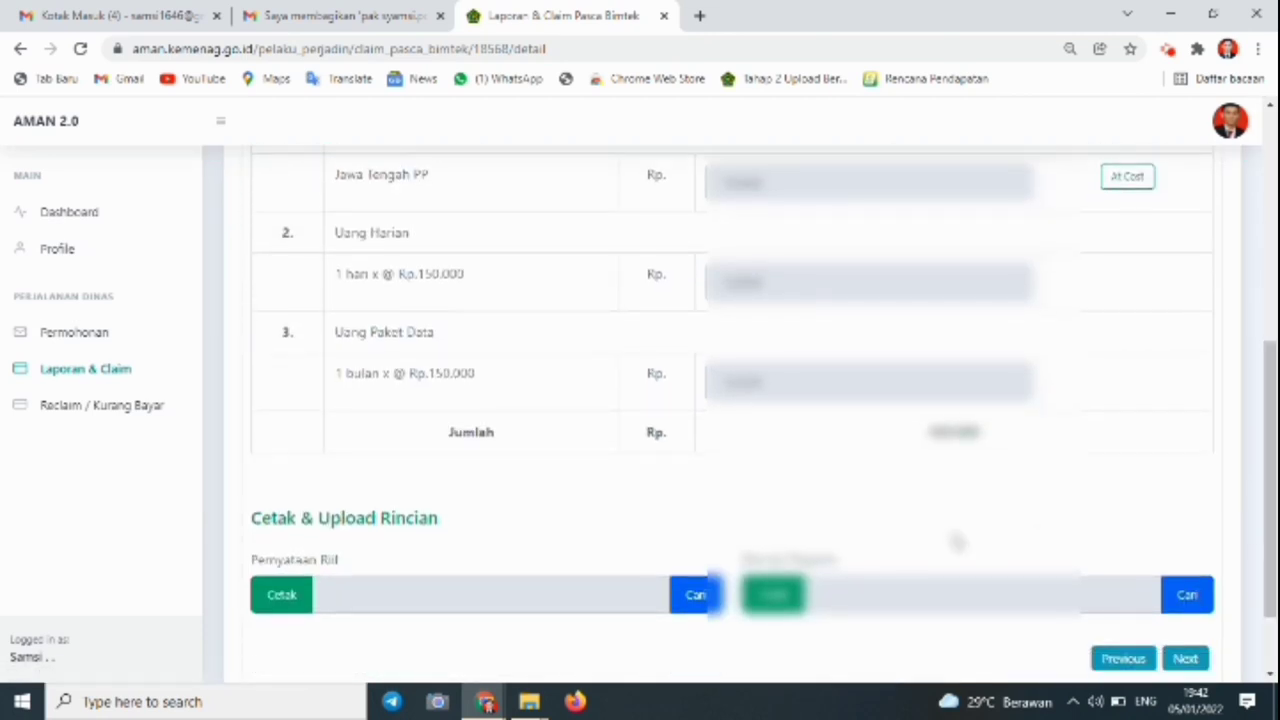
pyautogui.click(305, 597)
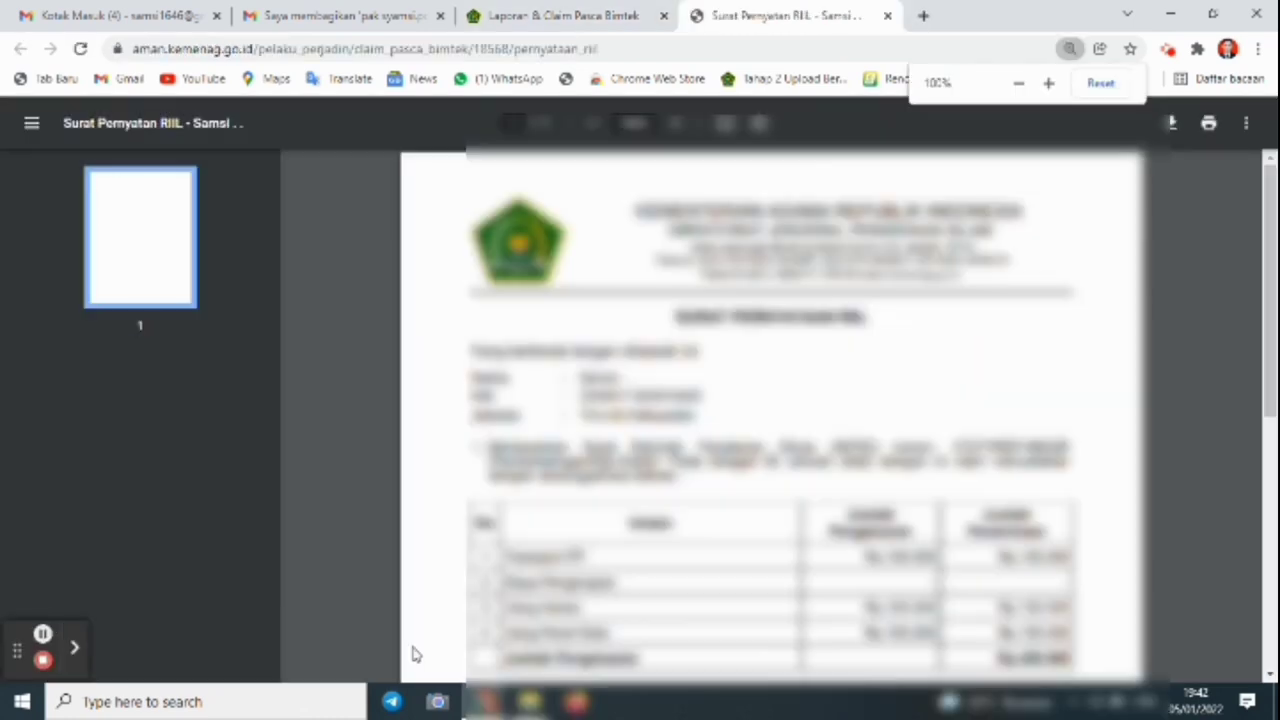
pyautogui.moveTo(1270, 282)
pyautogui.mouseDown()
pyautogui.moveTo(1268, 525)
pyautogui.moveTo(1264, 362)
pyautogui.mouseUp()
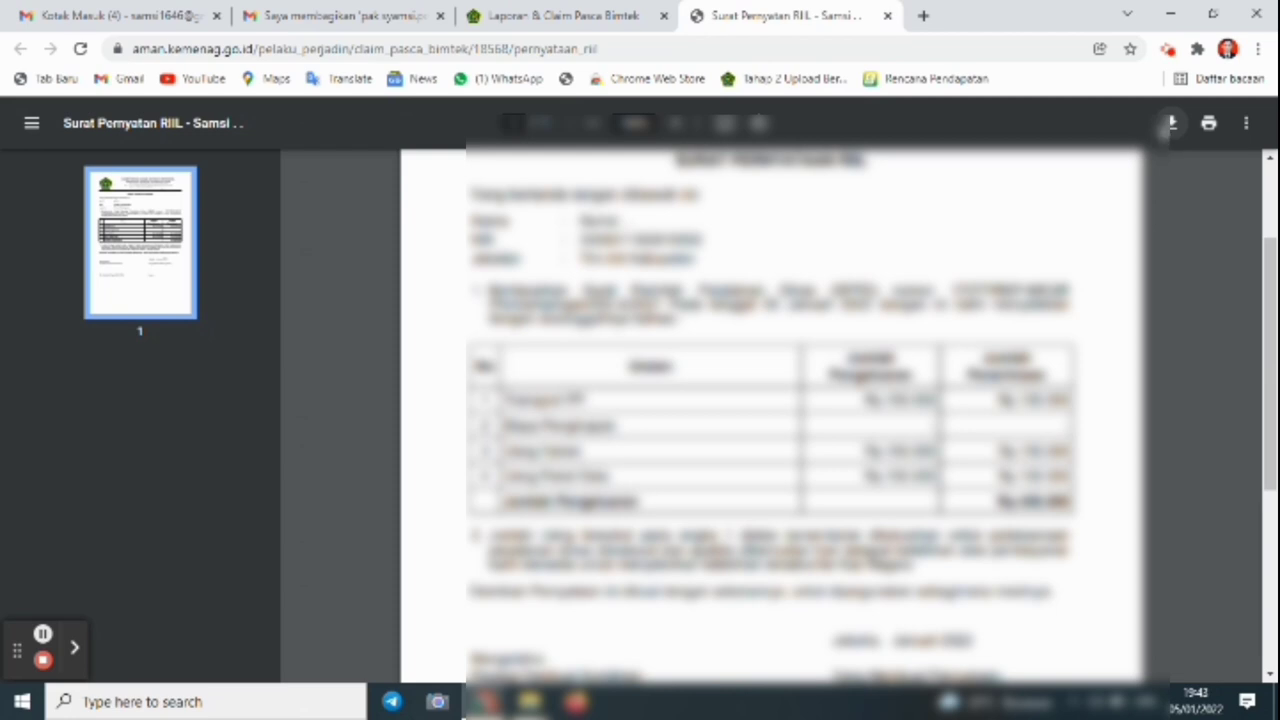
# - Save the Pernyataan Riil document as Surat Pernyataan Riil in D: > A. DATAKU > EDM E-RKAM > AMAN and close it
pyautogui.click(1171, 124)
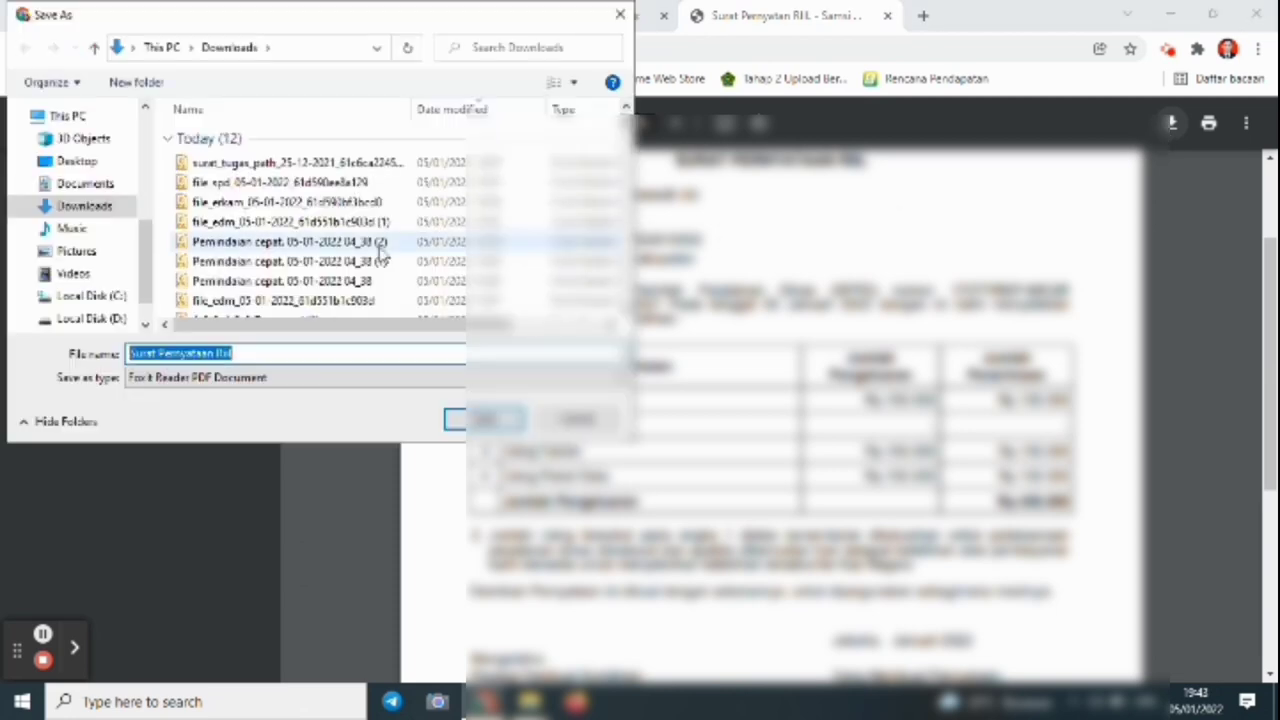
pyautogui.click(118, 320)
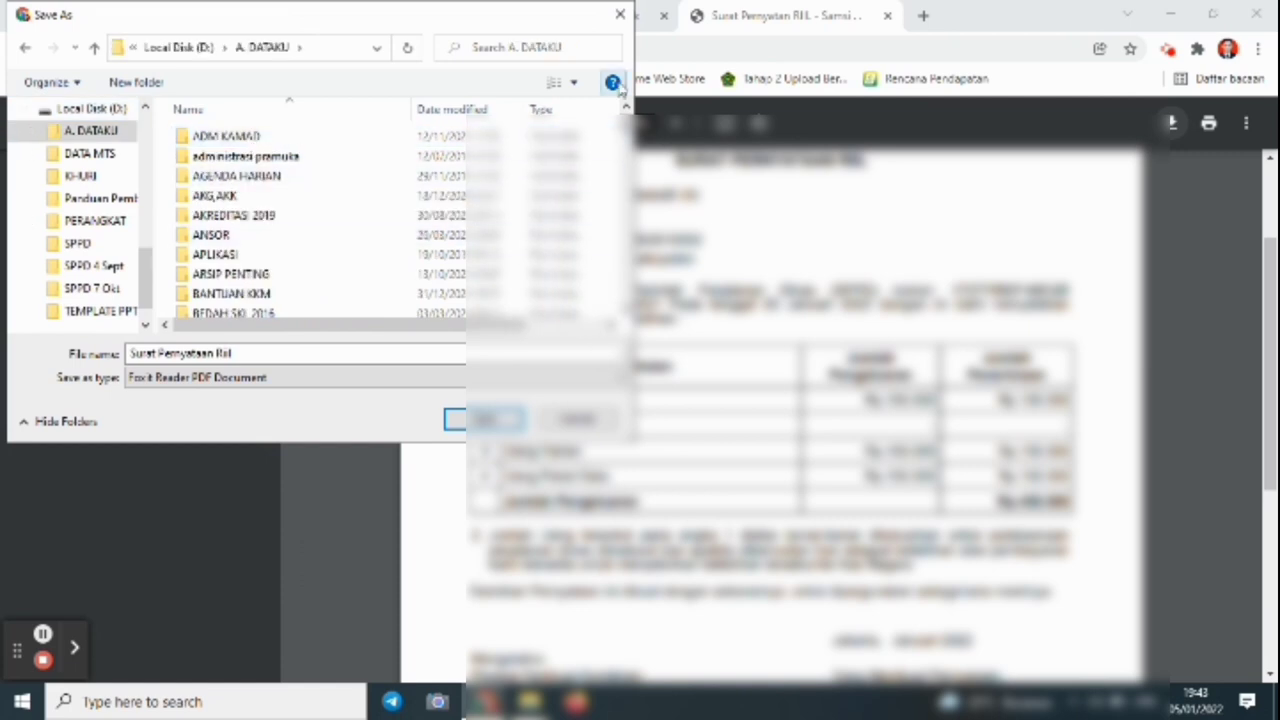
pyautogui.scroll(-8, 300, 220)
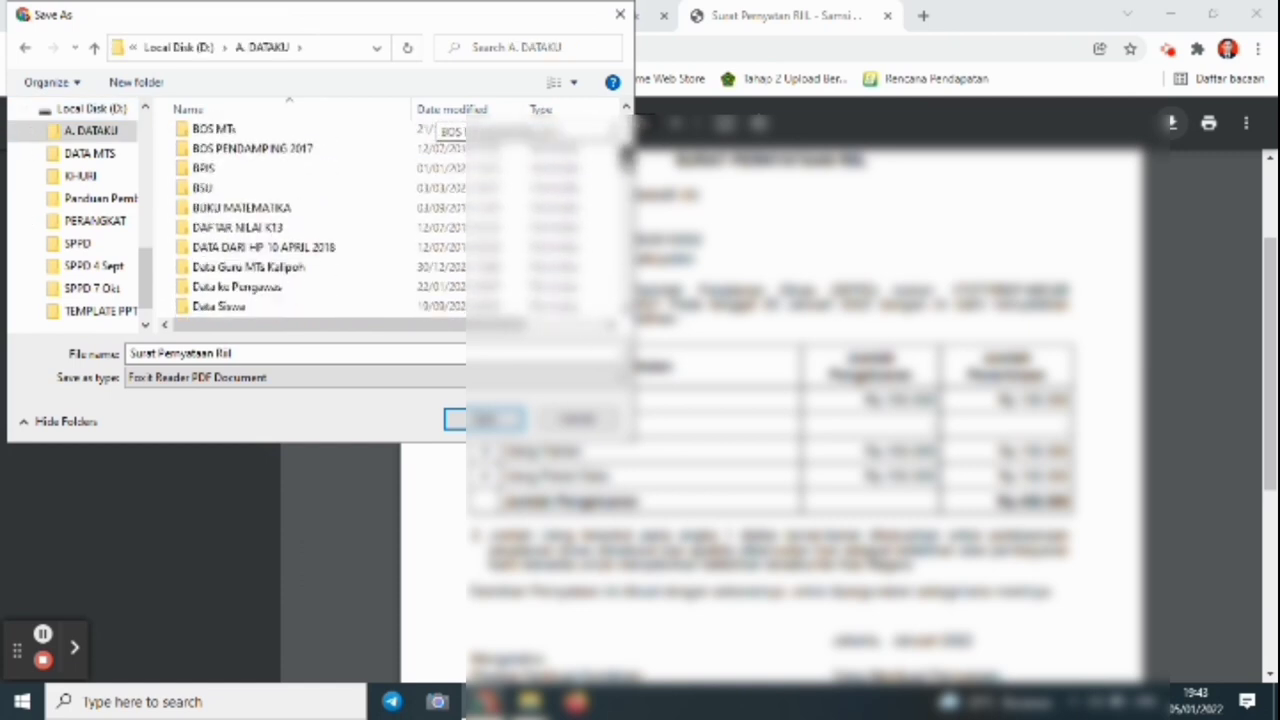
pyautogui.scroll(-3, 470, 230)
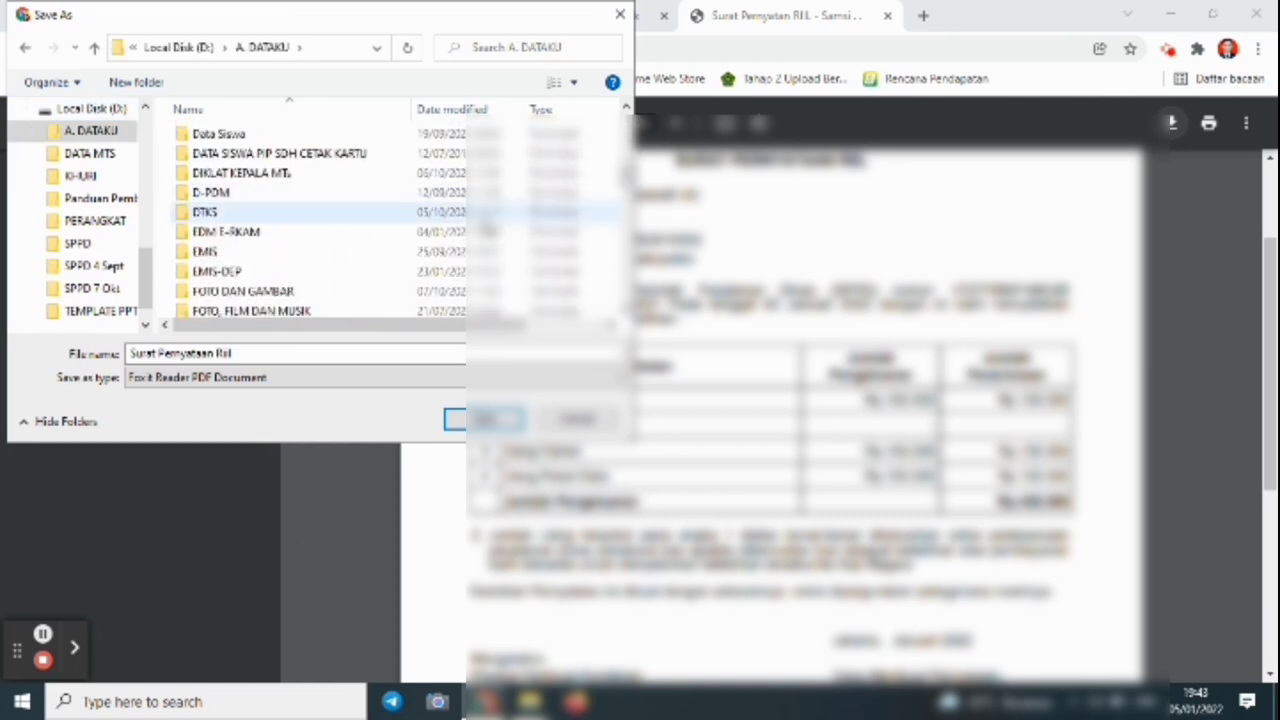
pyautogui.doubleClick(478, 232)
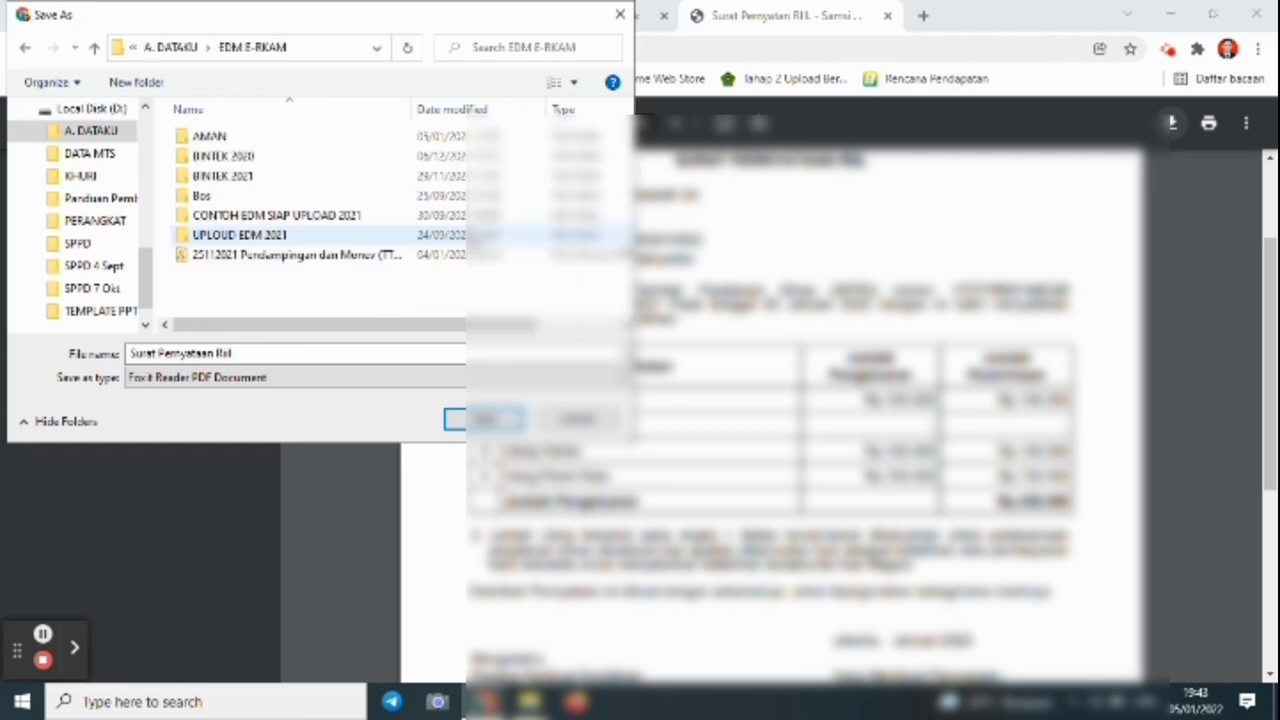
pyautogui.doubleClick(329, 140)
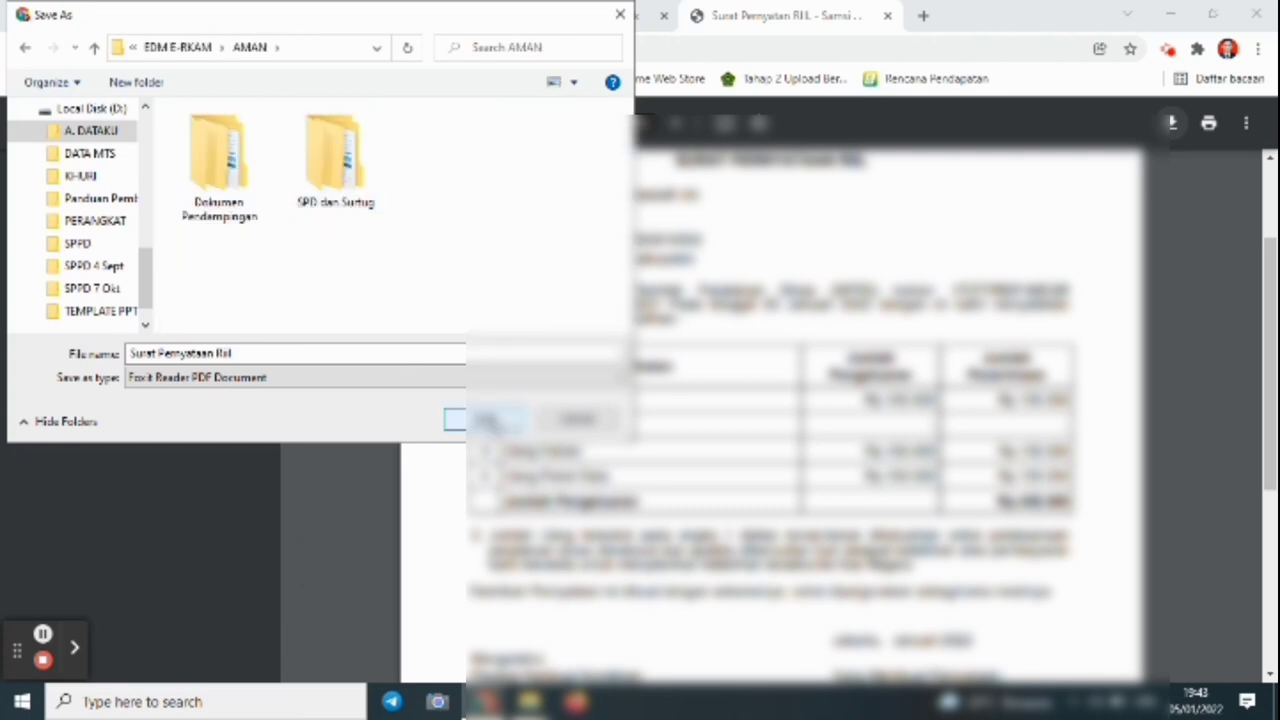
pyautogui.click(480, 419)
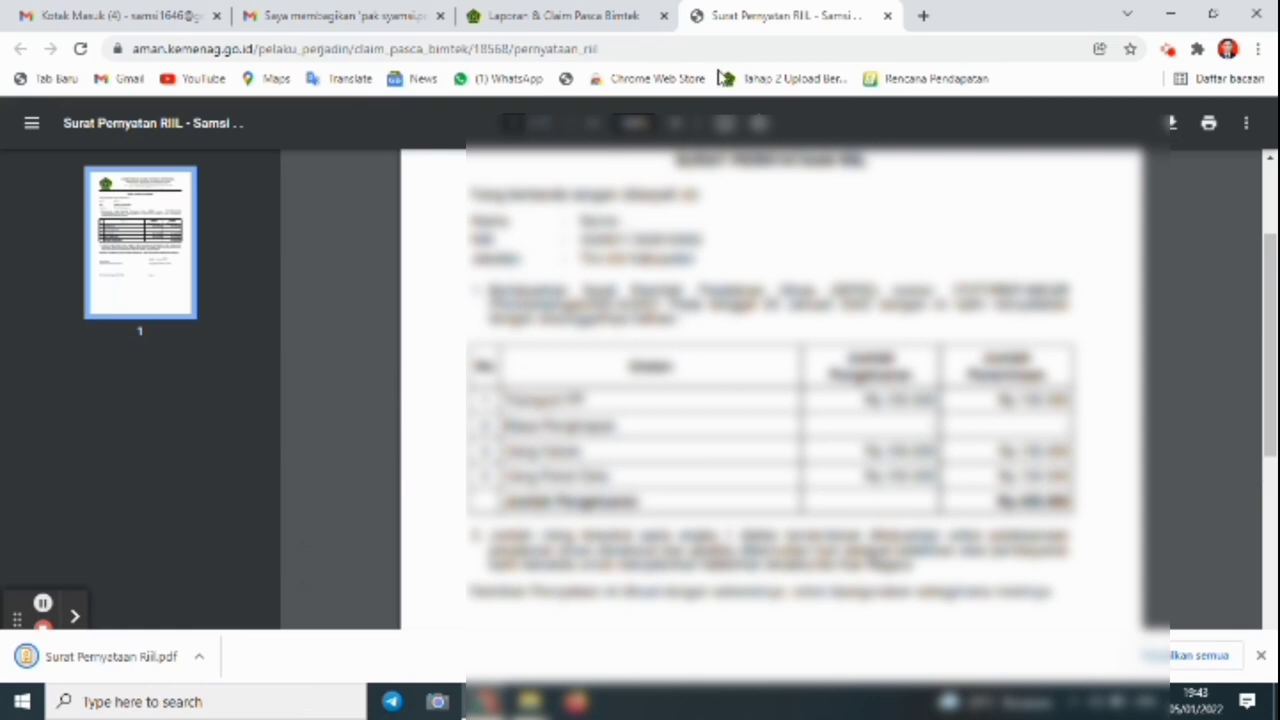
pyautogui.click(887, 16)
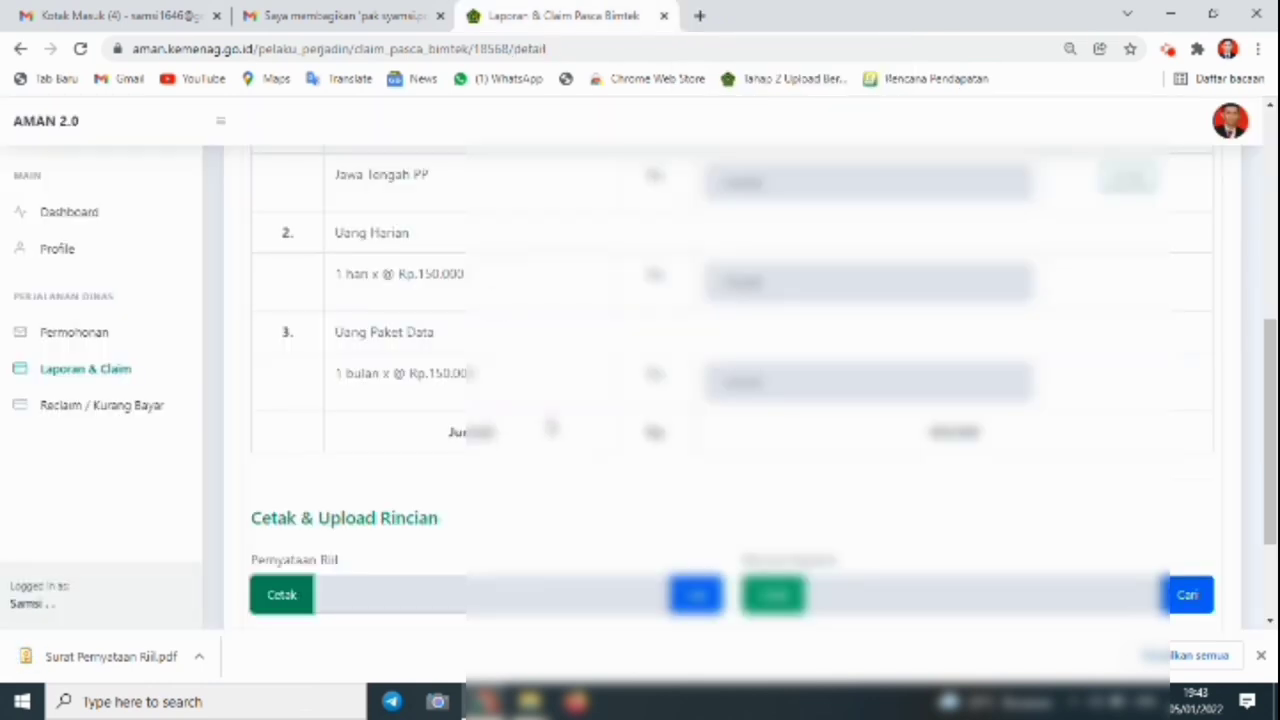
# - Generate the printable Rincian Perjadin document, save it as Rincian Perjadin in the AMAN folder, and close it
pyautogui.click(780, 596)
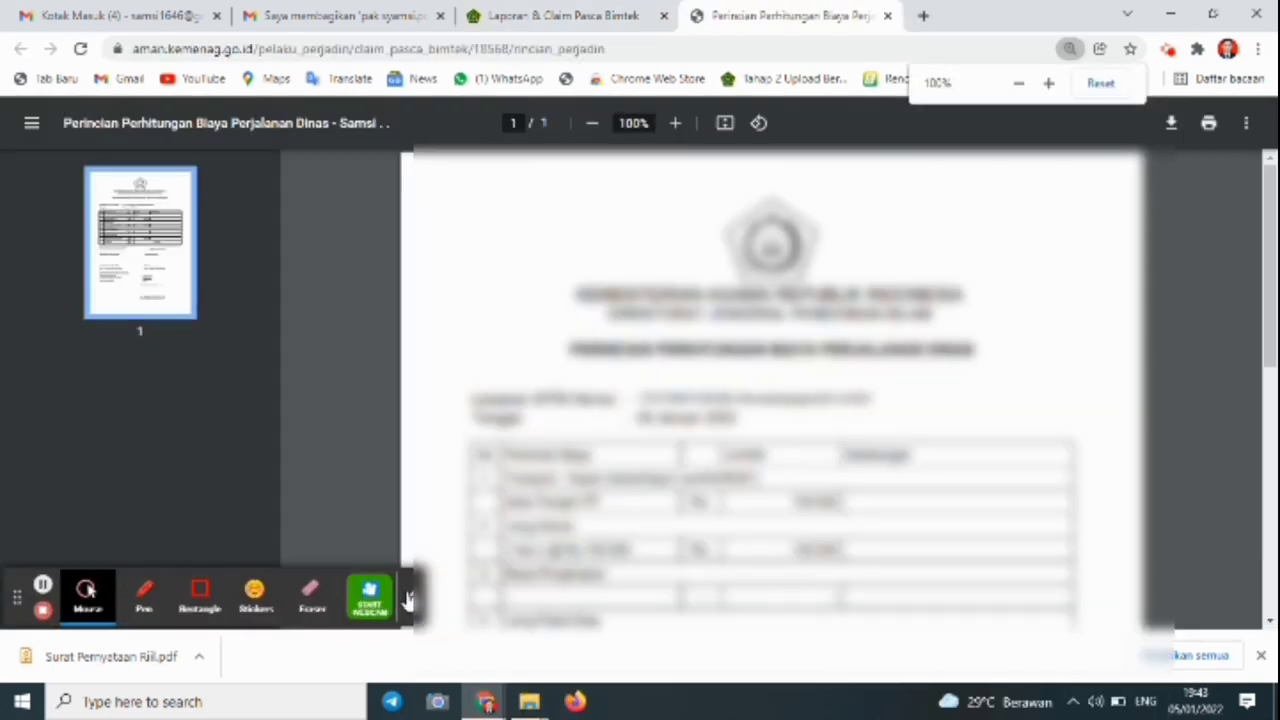
pyautogui.click(408, 597)
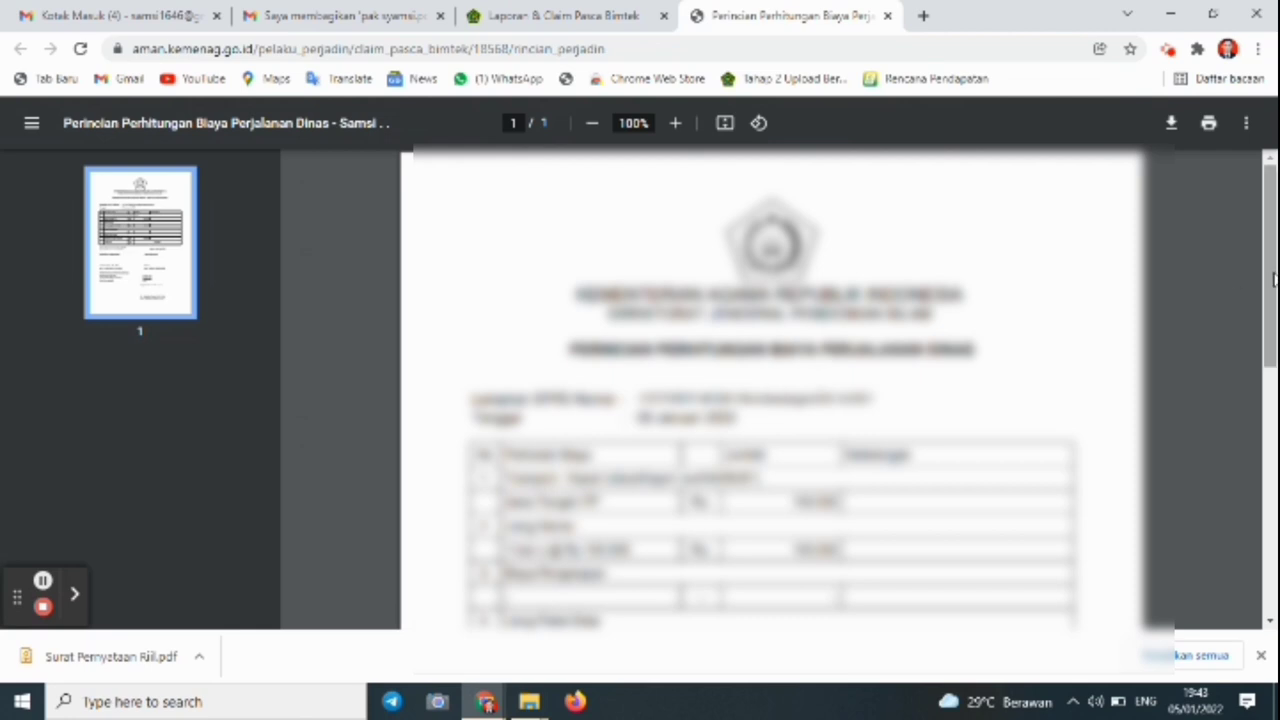
pyautogui.moveTo(1274, 280)
pyautogui.mouseDown()
pyautogui.moveTo(1246, 510)
pyautogui.moveTo(1248, 293)
pyautogui.moveTo(1231, 423)
pyautogui.moveTo(1232, 260)
pyautogui.mouseUp()
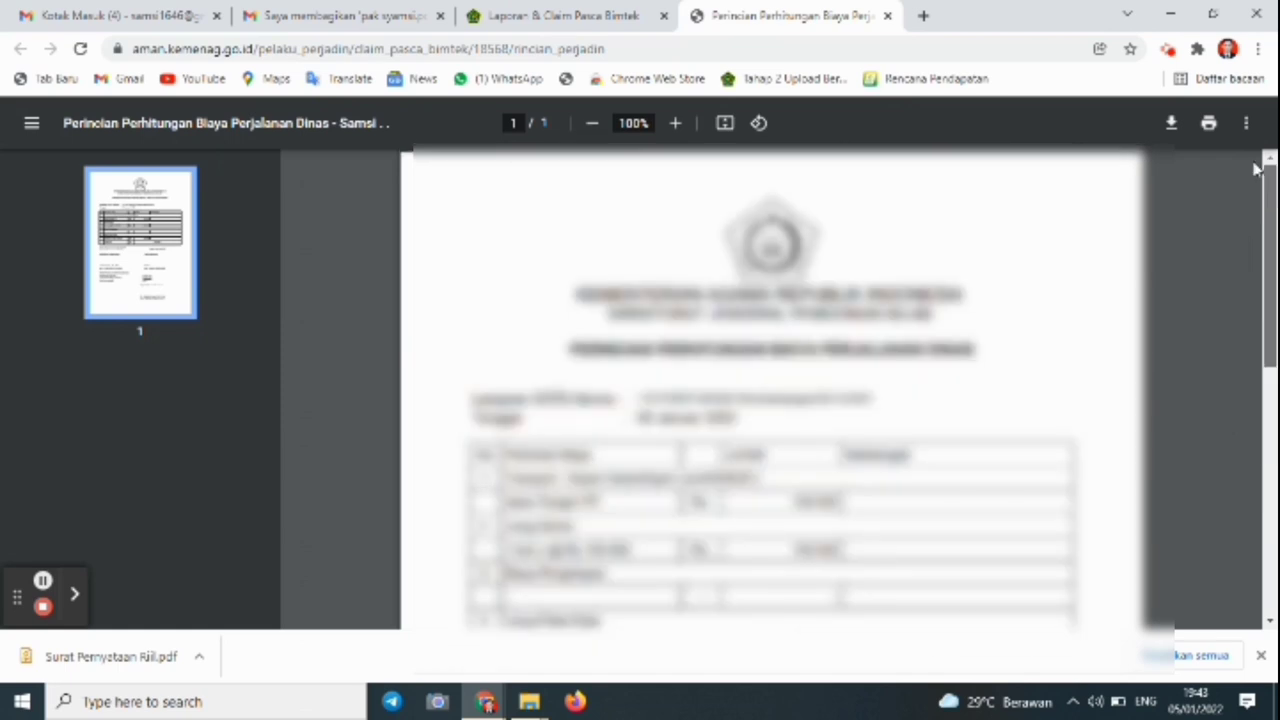
pyautogui.click(1173, 124)
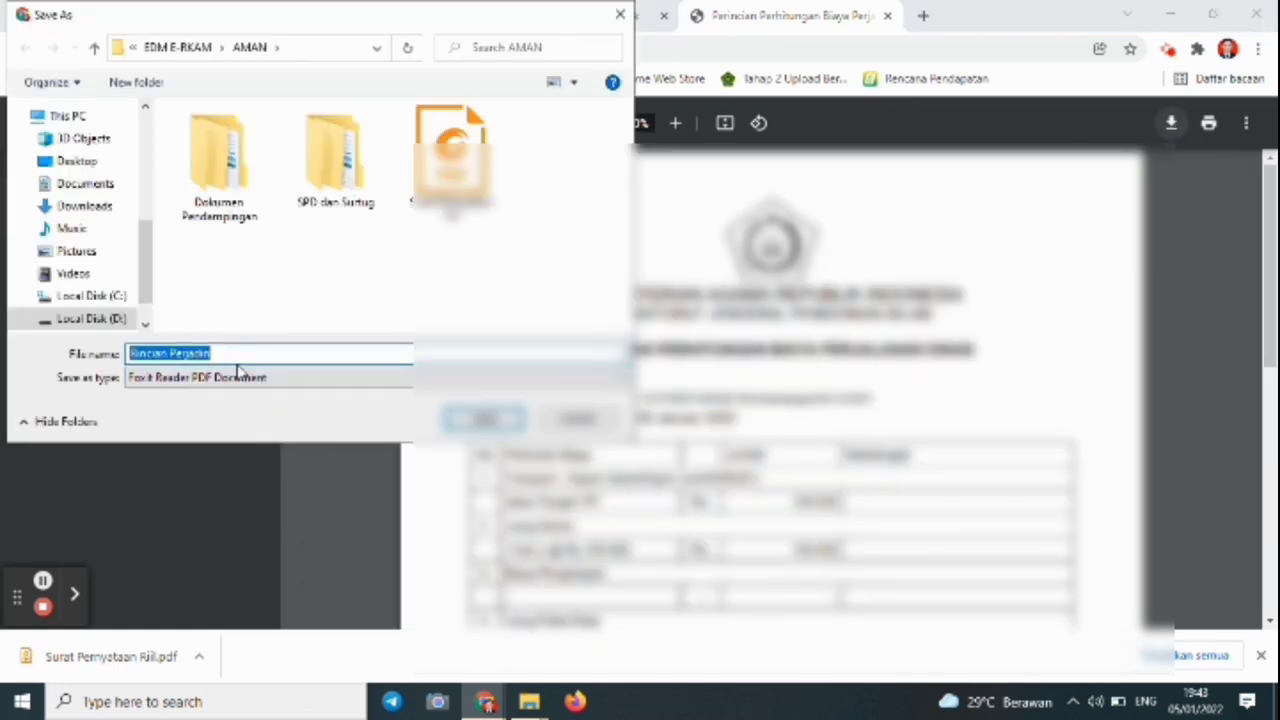
pyautogui.click(484, 420)
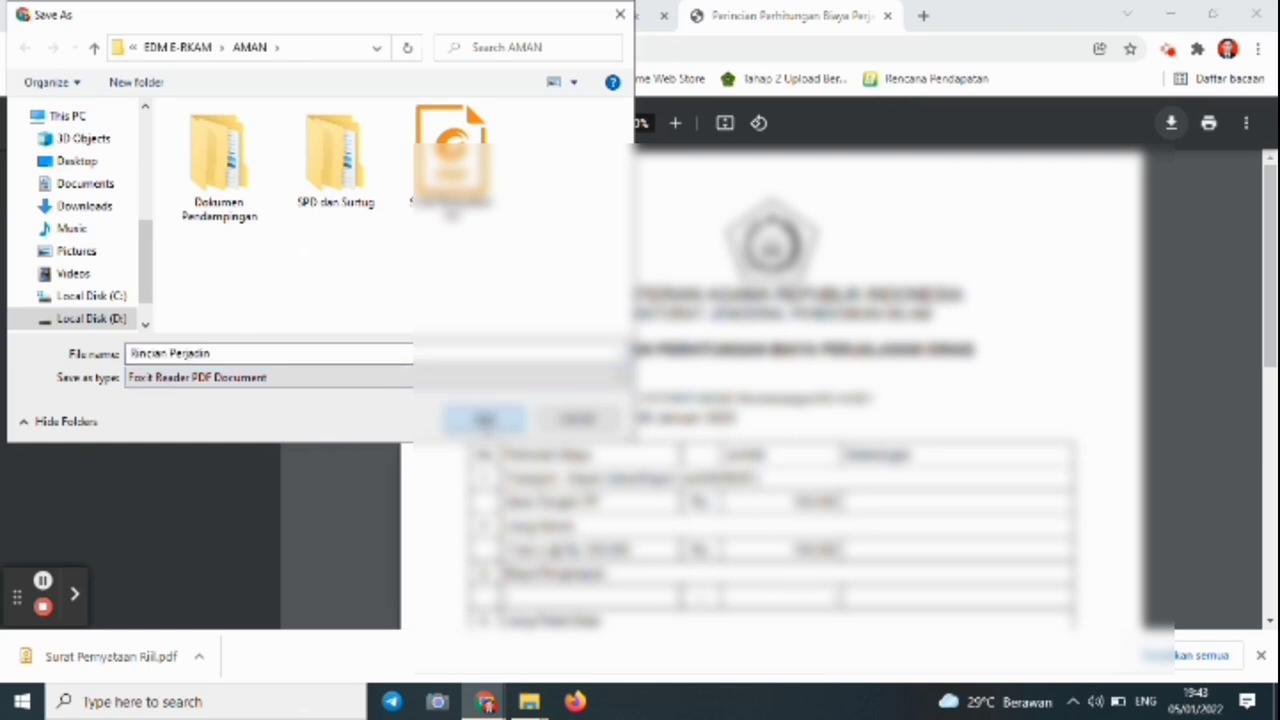
pyautogui.click(888, 16)
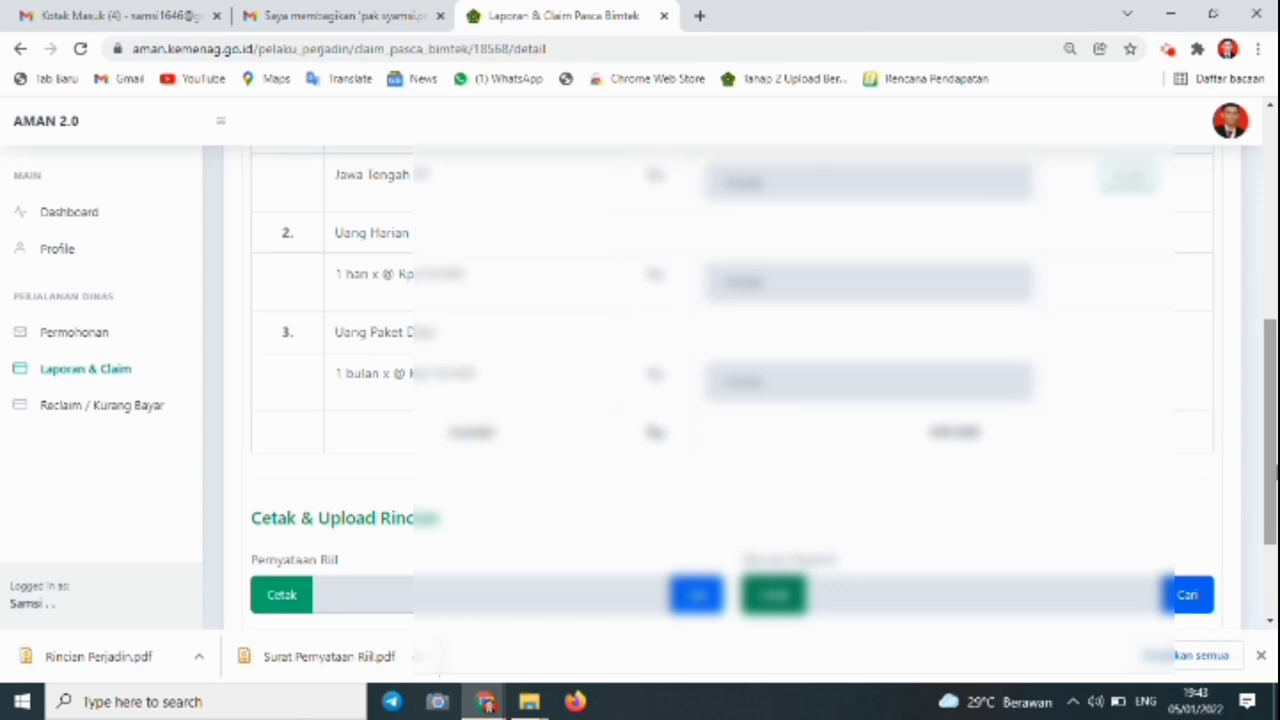
pyautogui.moveTo(1272, 468); pyautogui.dragTo(1273, 533)
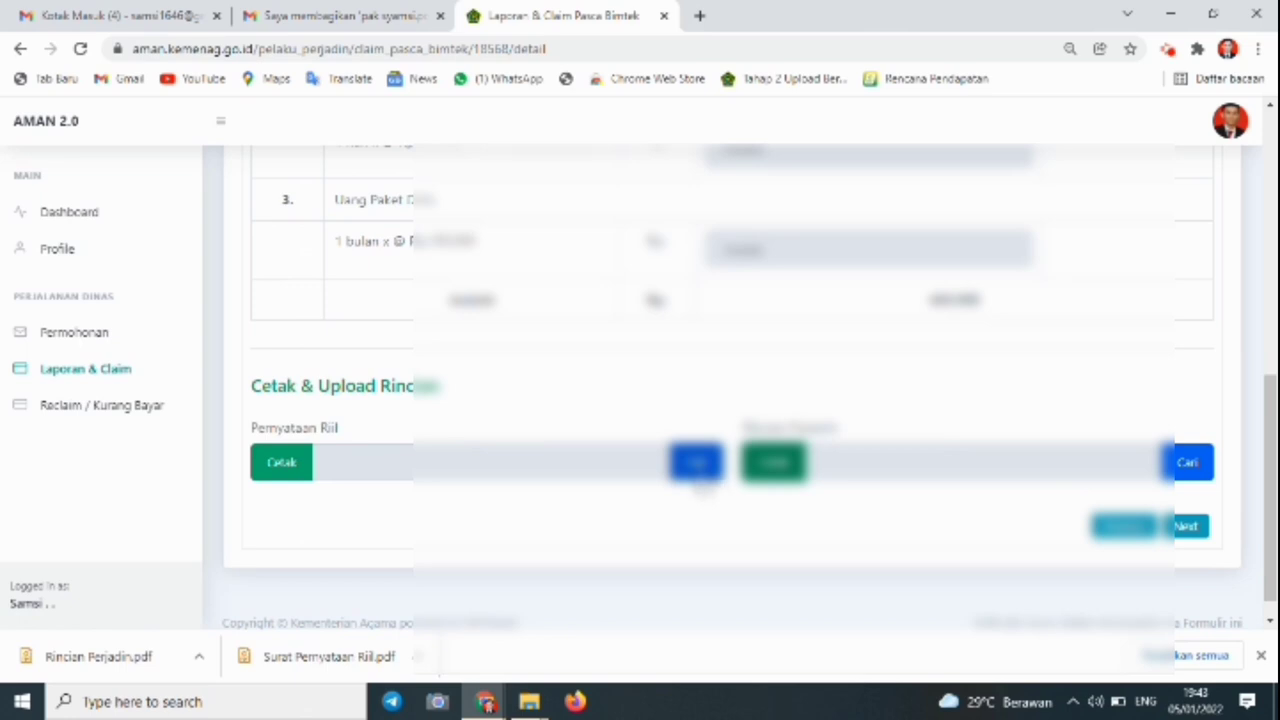
pyautogui.click(700, 465)
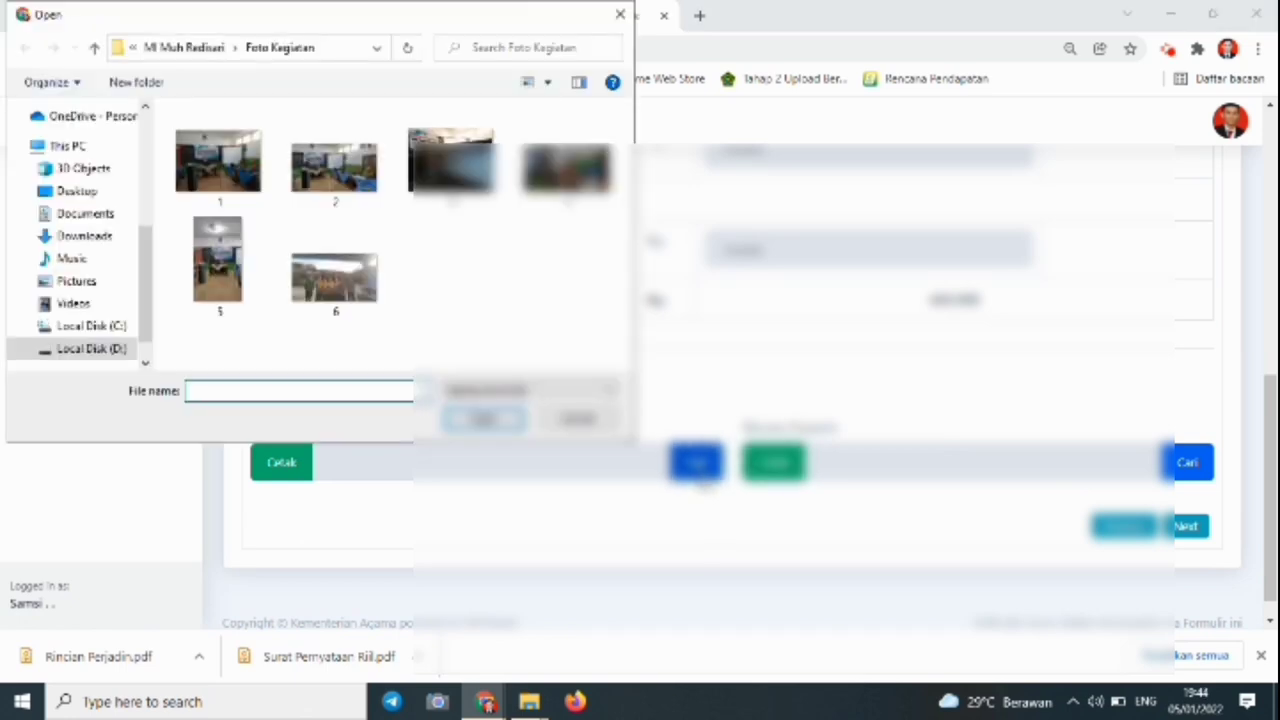
pyautogui.click(620, 14)
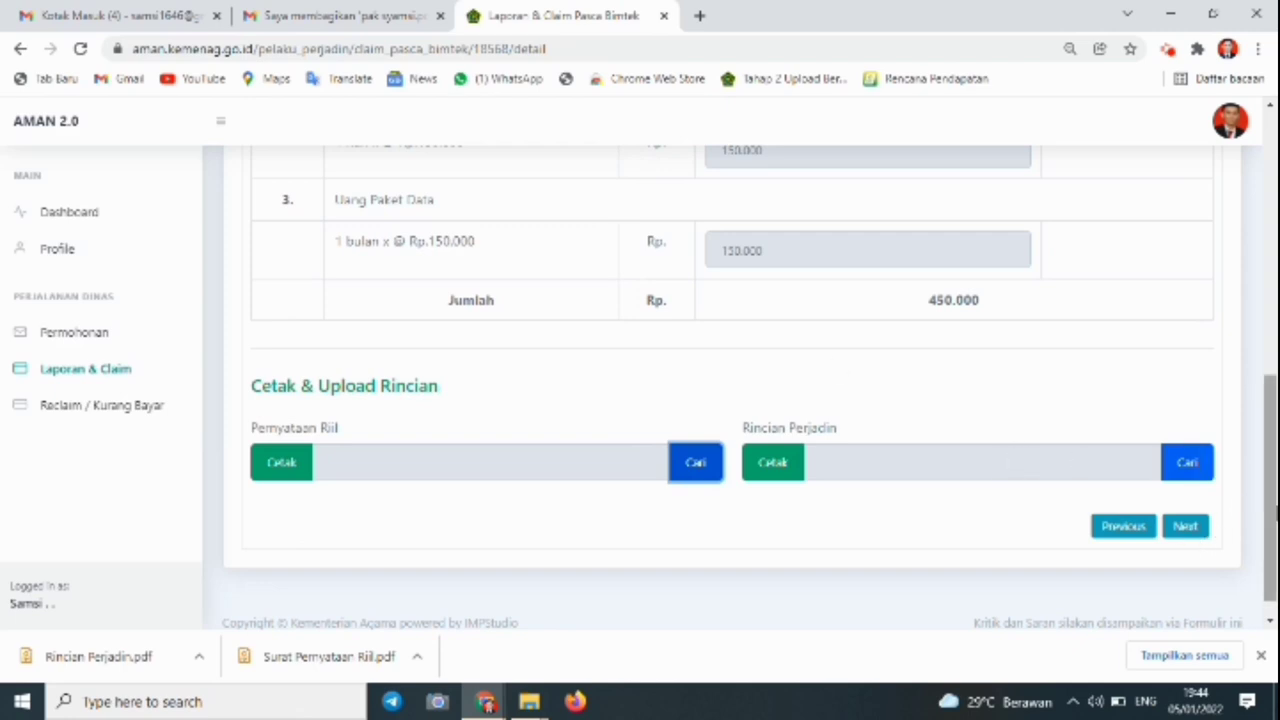
# - Try to continue from Laporan Keuangan to the Summary stage, and dismiss the notification and the downloads bar
pyautogui.click(1207, 530)
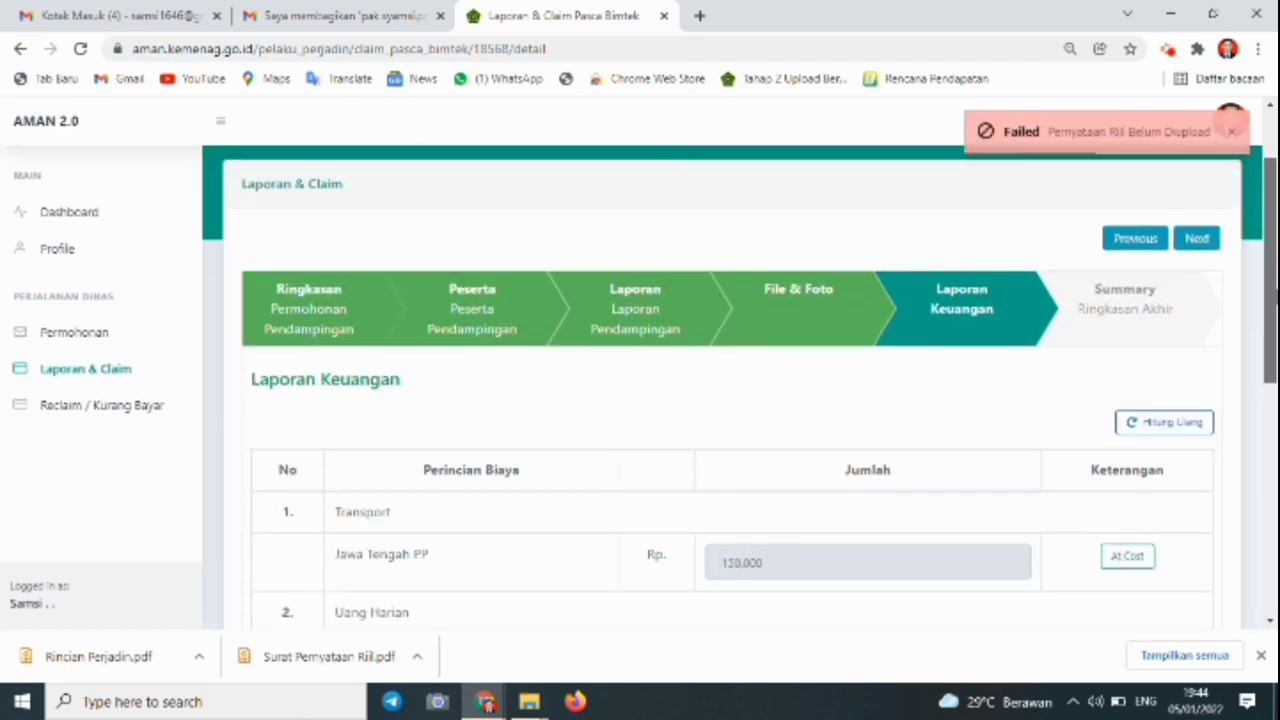
pyautogui.click(1230, 134)
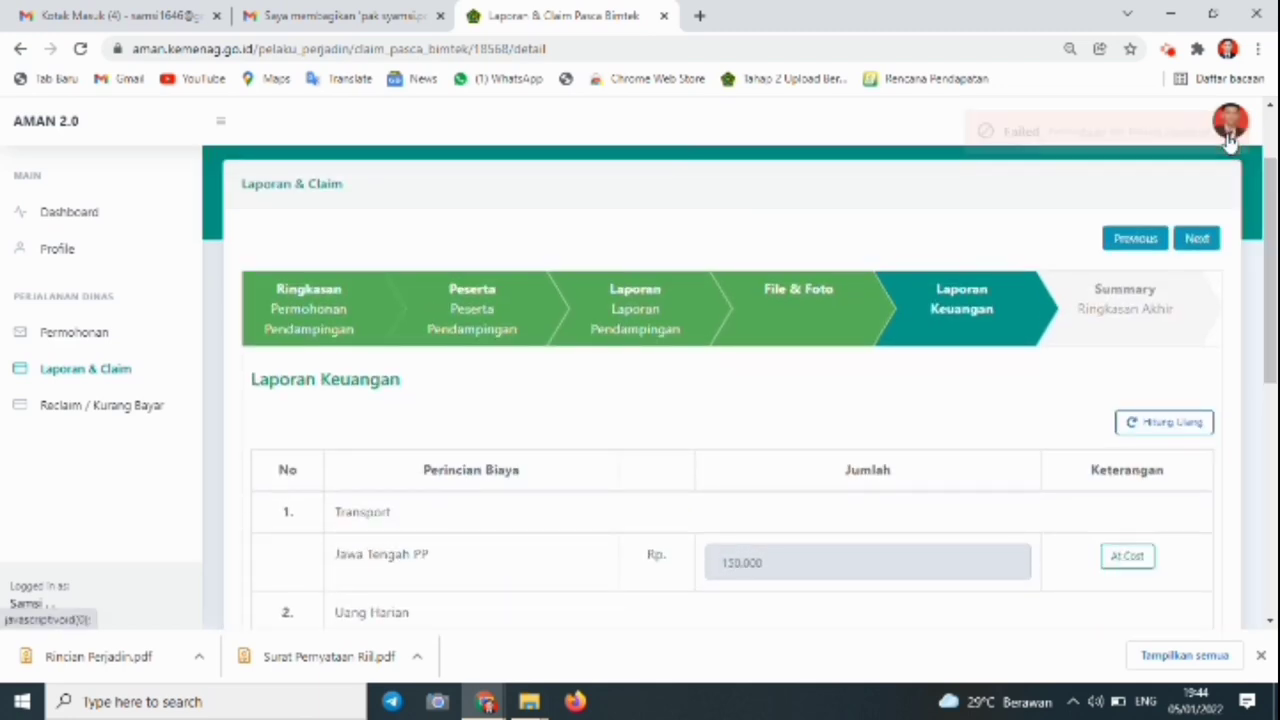
pyautogui.scroll(-1, 1270, 290)
pyautogui.moveTo(1275, 295); pyautogui.dragTo(1258, 199)
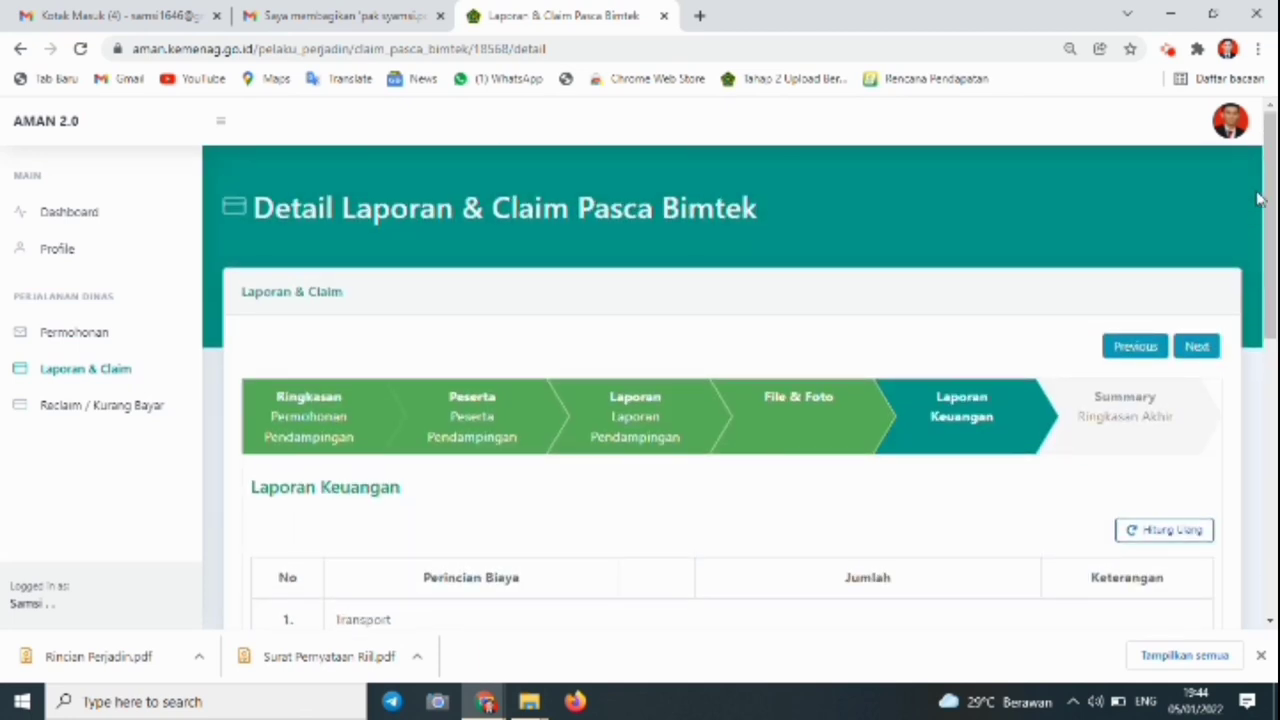
pyautogui.click(1258, 658)
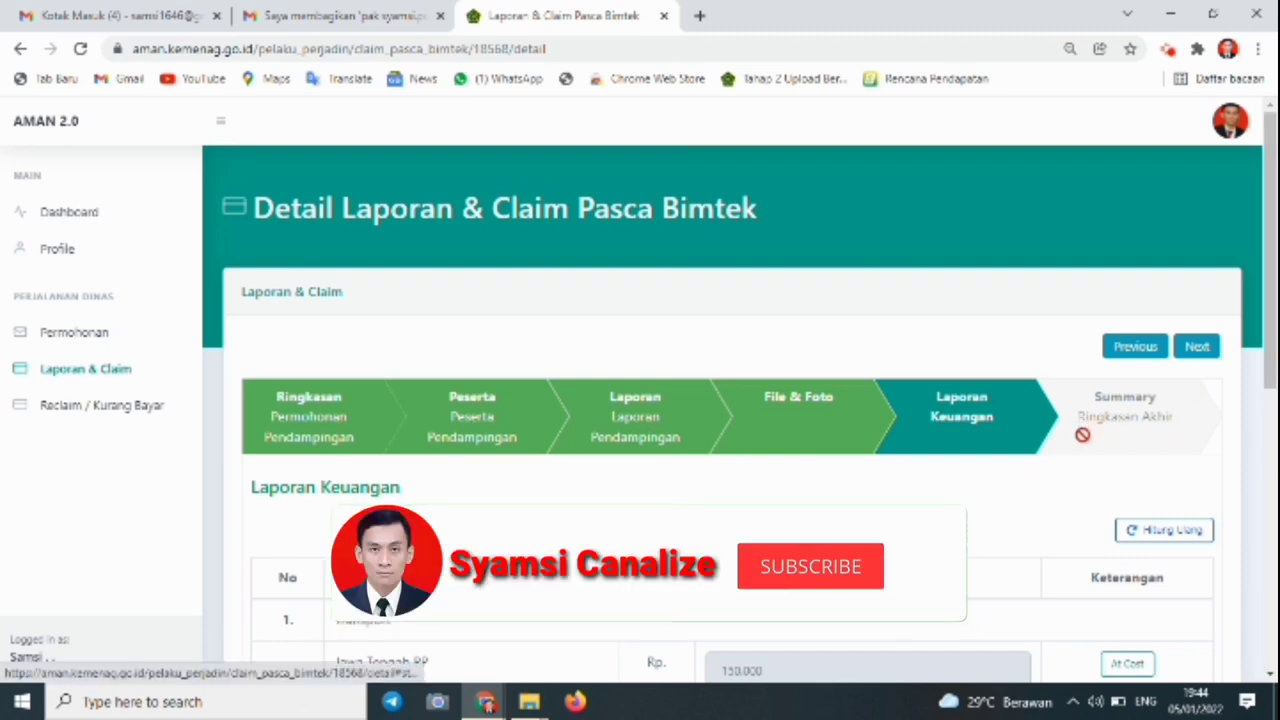
# - Look over the Laporan Keuangan cost table and the Pernyataan Riil and Rincian Perjadin upload fields
pyautogui.scroll(-2, 1260, 432)
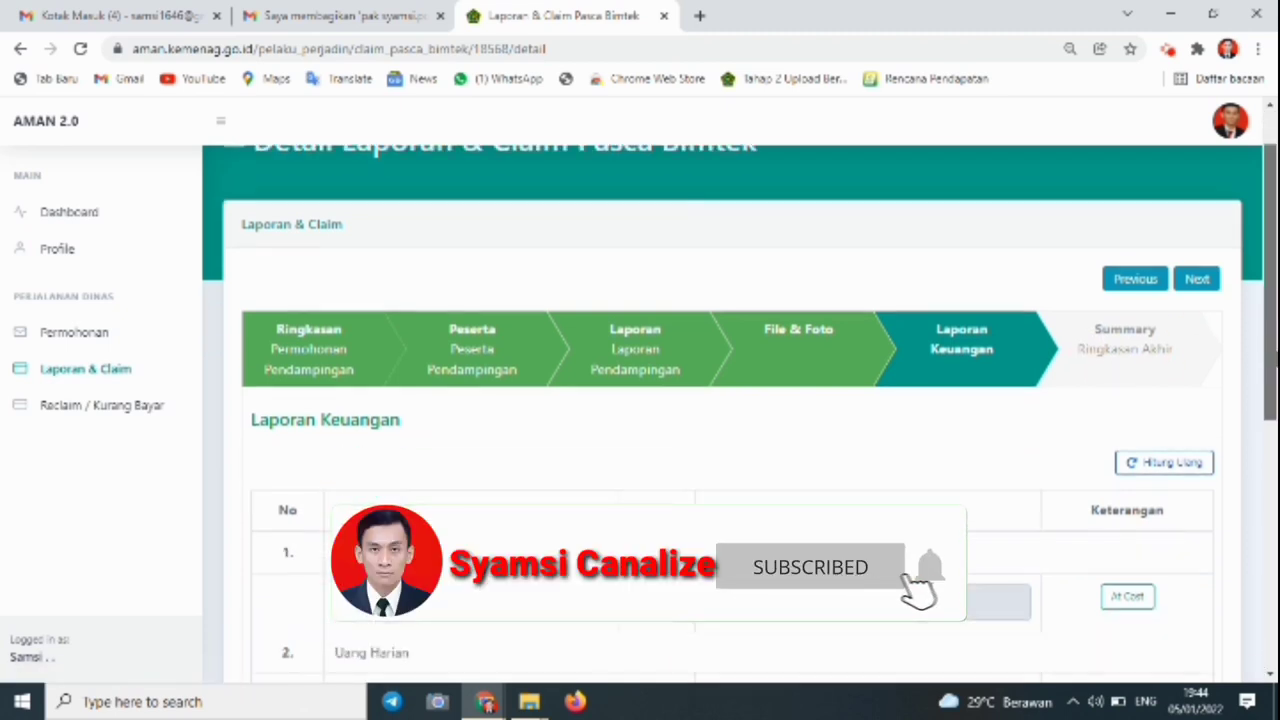
pyautogui.scroll(-3, 1260, 432)
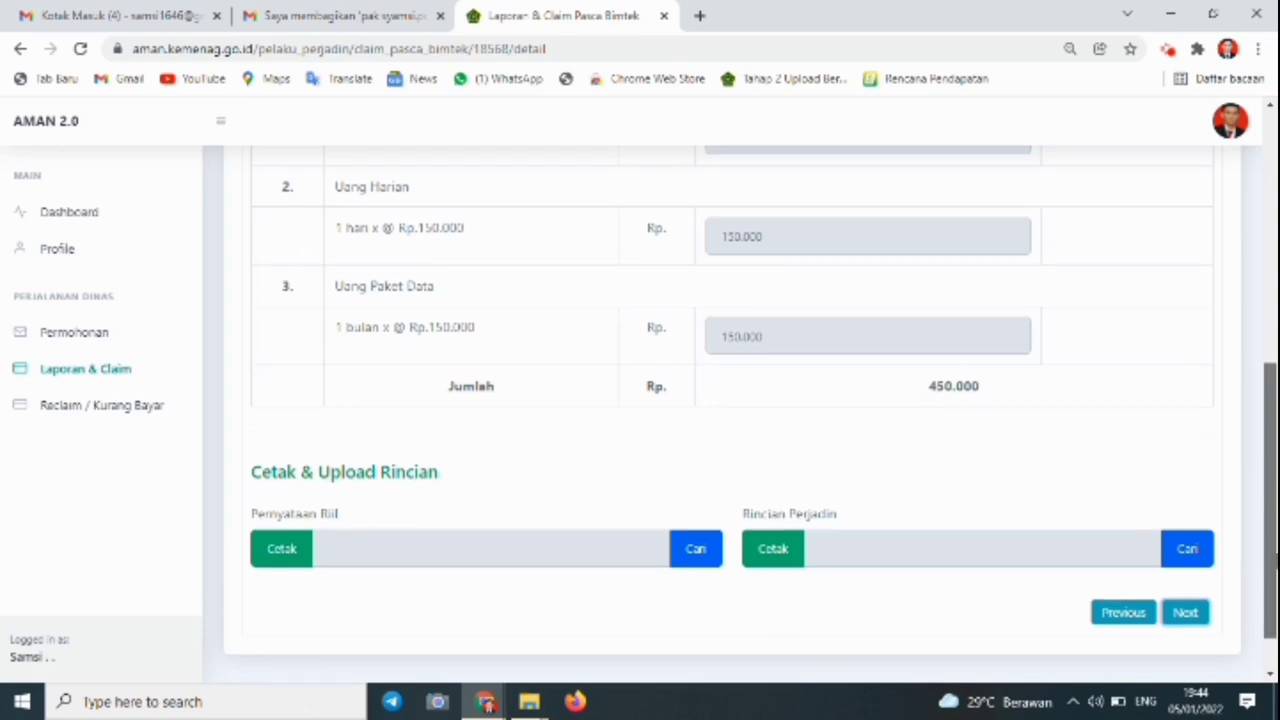
pyautogui.scroll(2, 1270, 500)
pyautogui.scroll(1, 1270, 400)
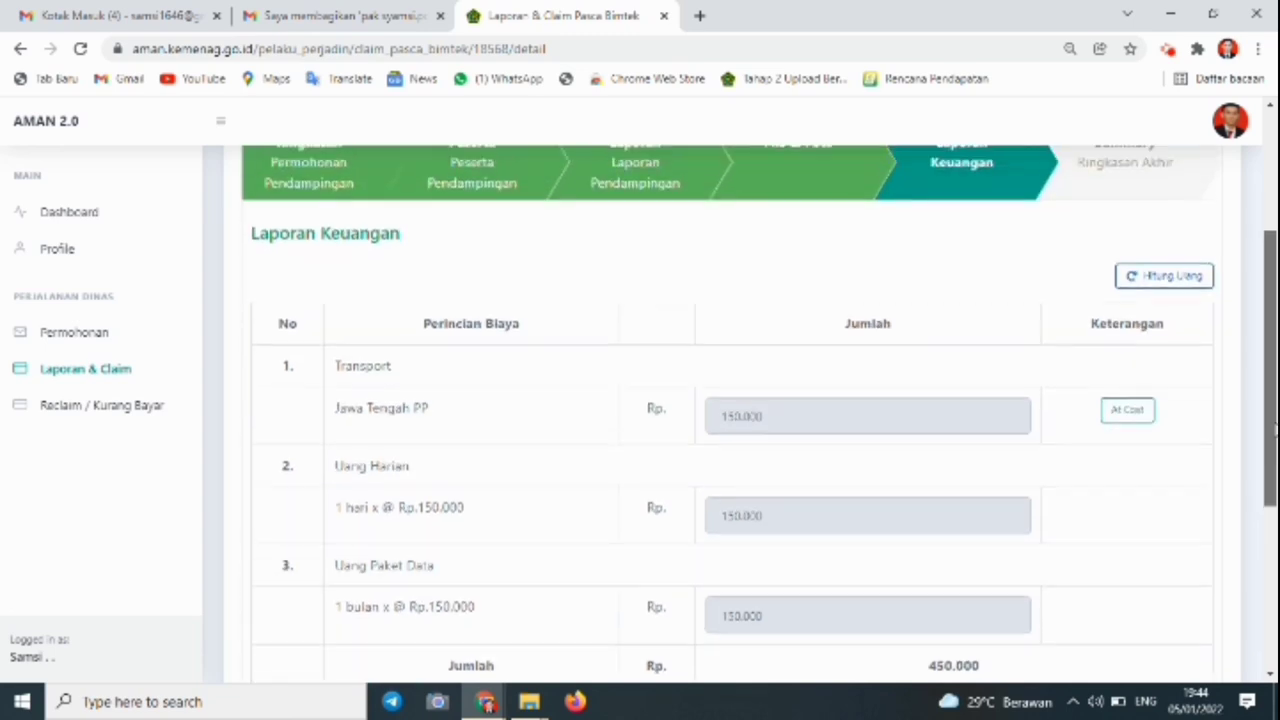
pyautogui.scroll(2, 1149, 363)
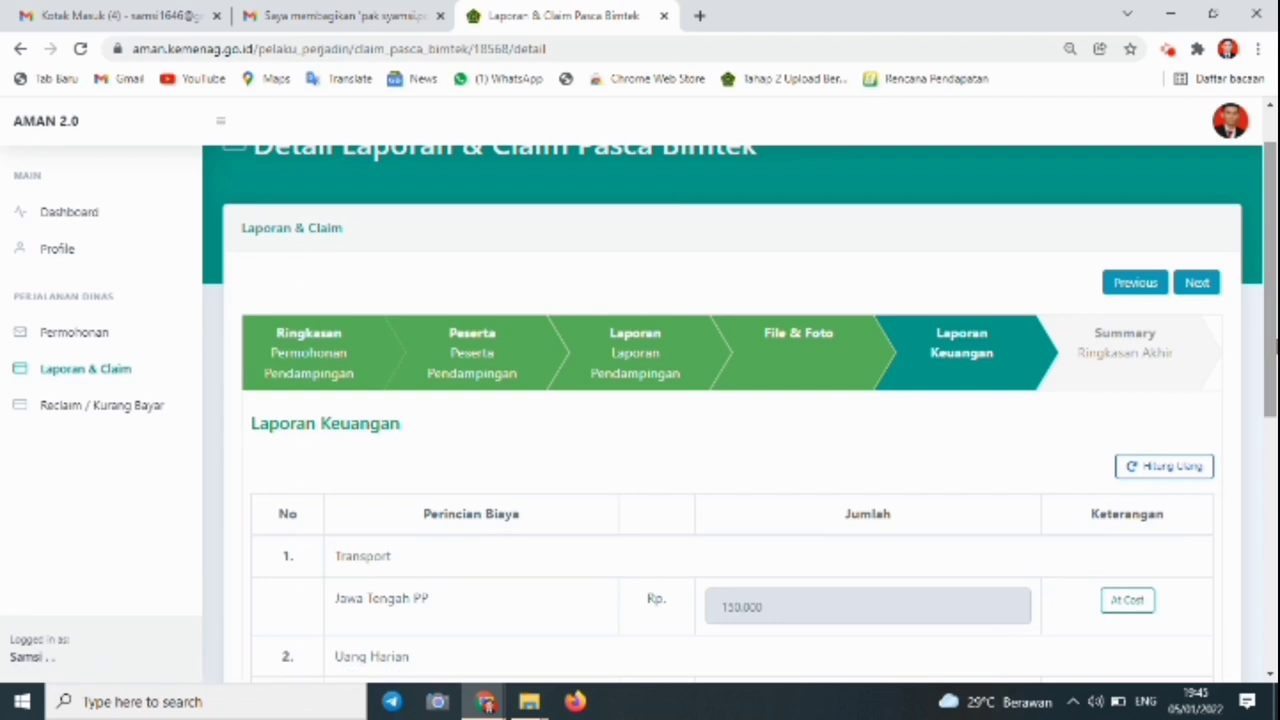
pyautogui.scroll(1, 1268, 300)
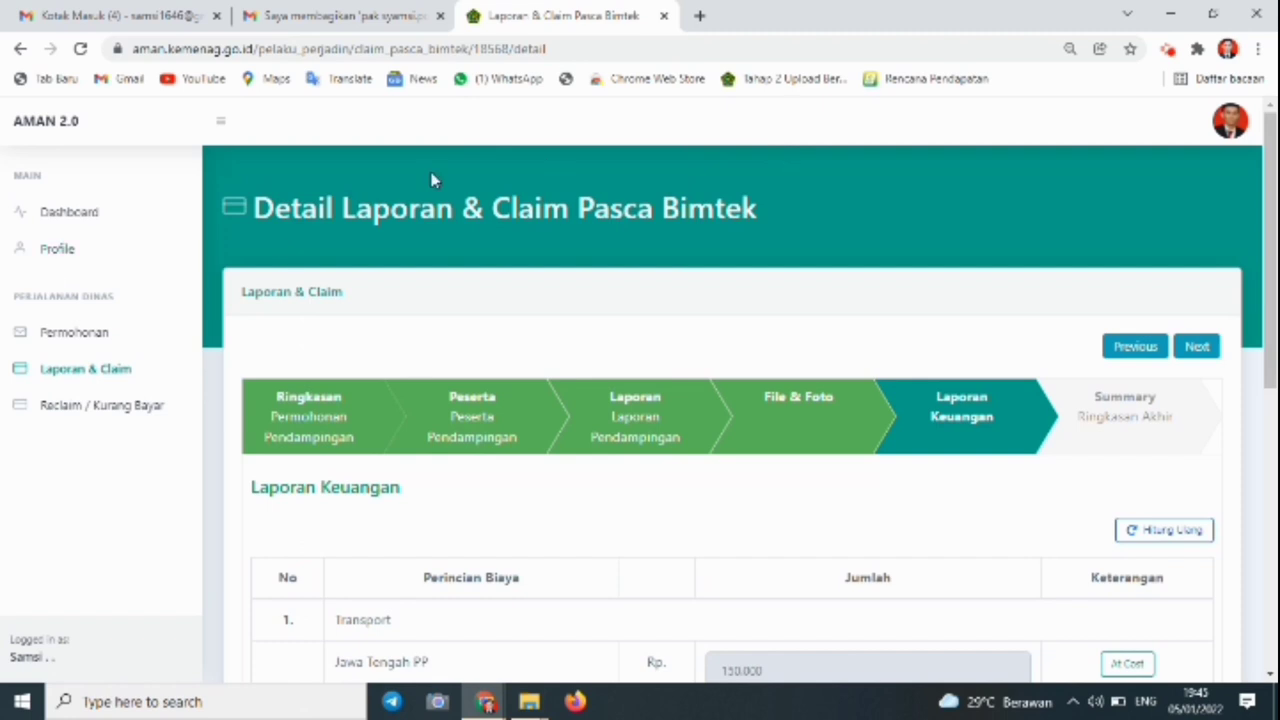
# - Return to the Laporan & Claim list, and open the Dashboard overview of all trips
pyautogui.click(91, 370)
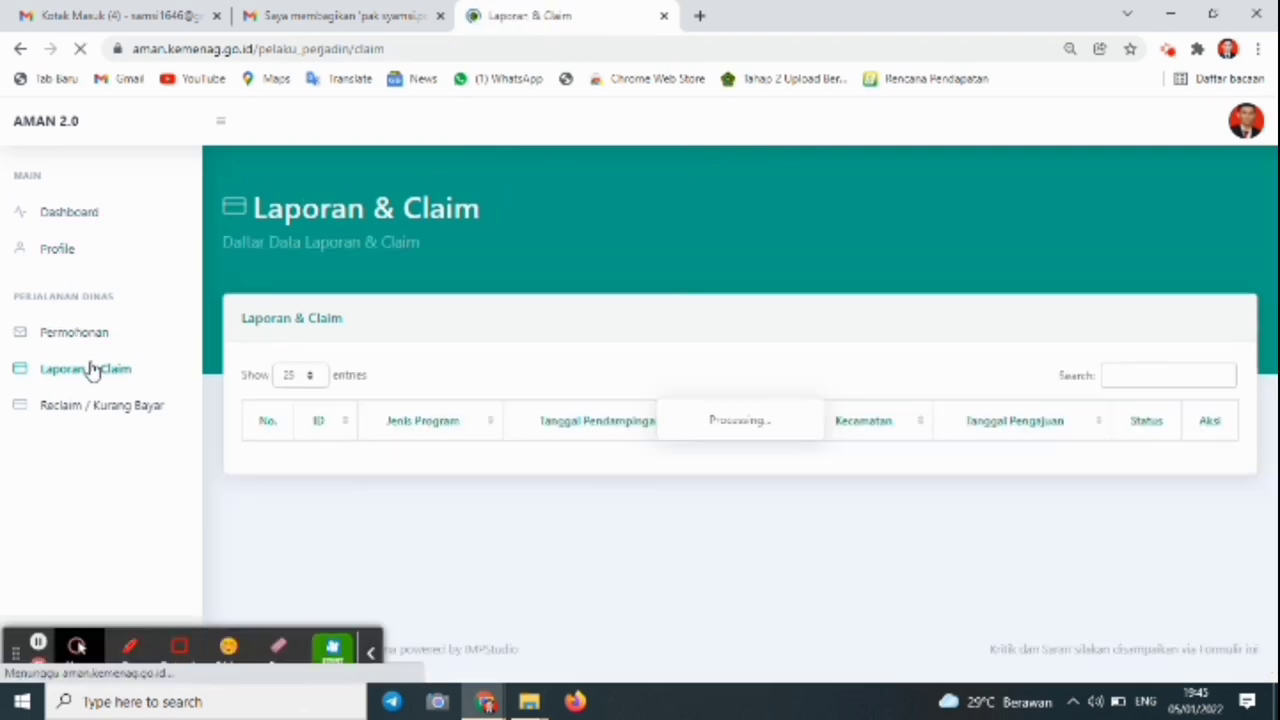
pyautogui.click(368, 648)
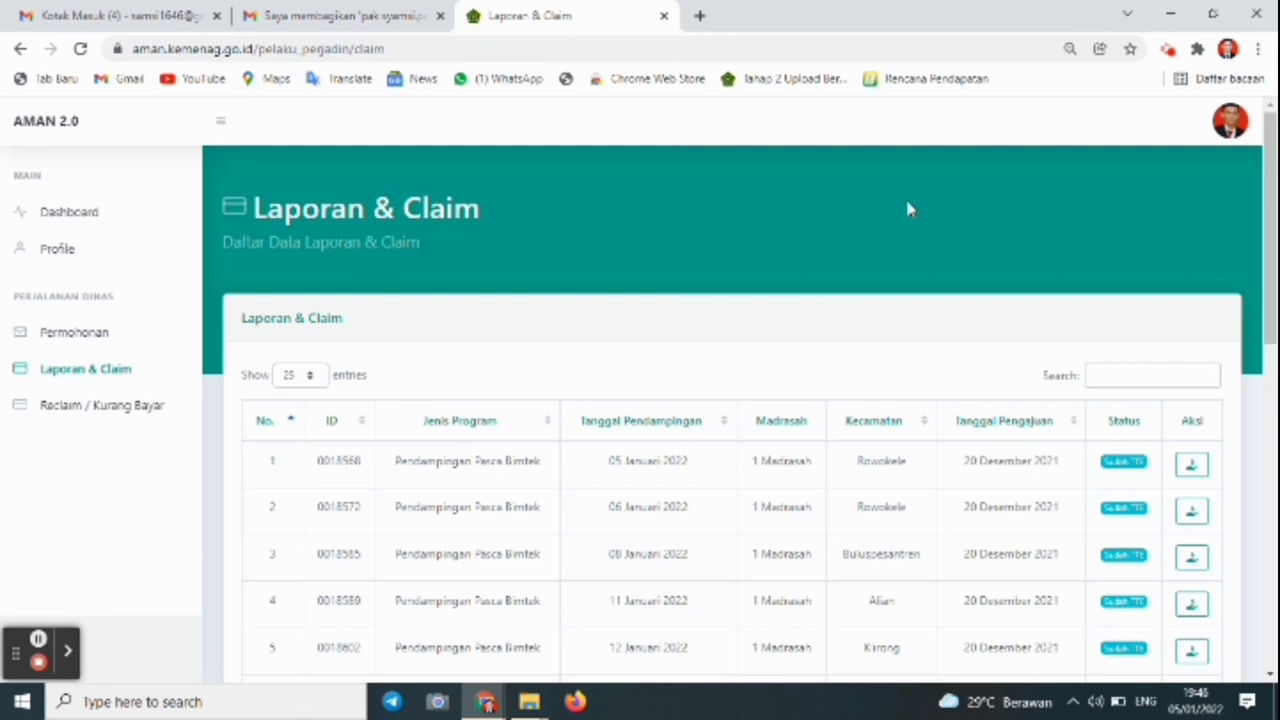
pyautogui.click(108, 215)
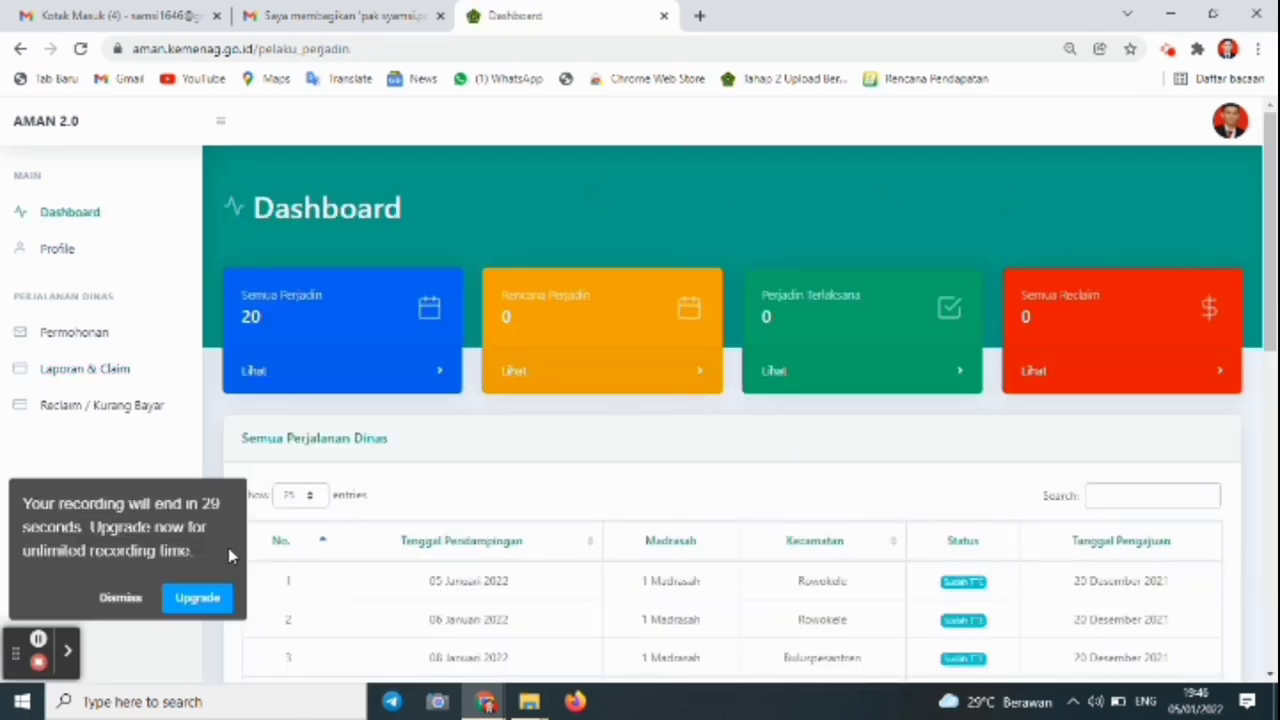
pyautogui.click(119, 600)
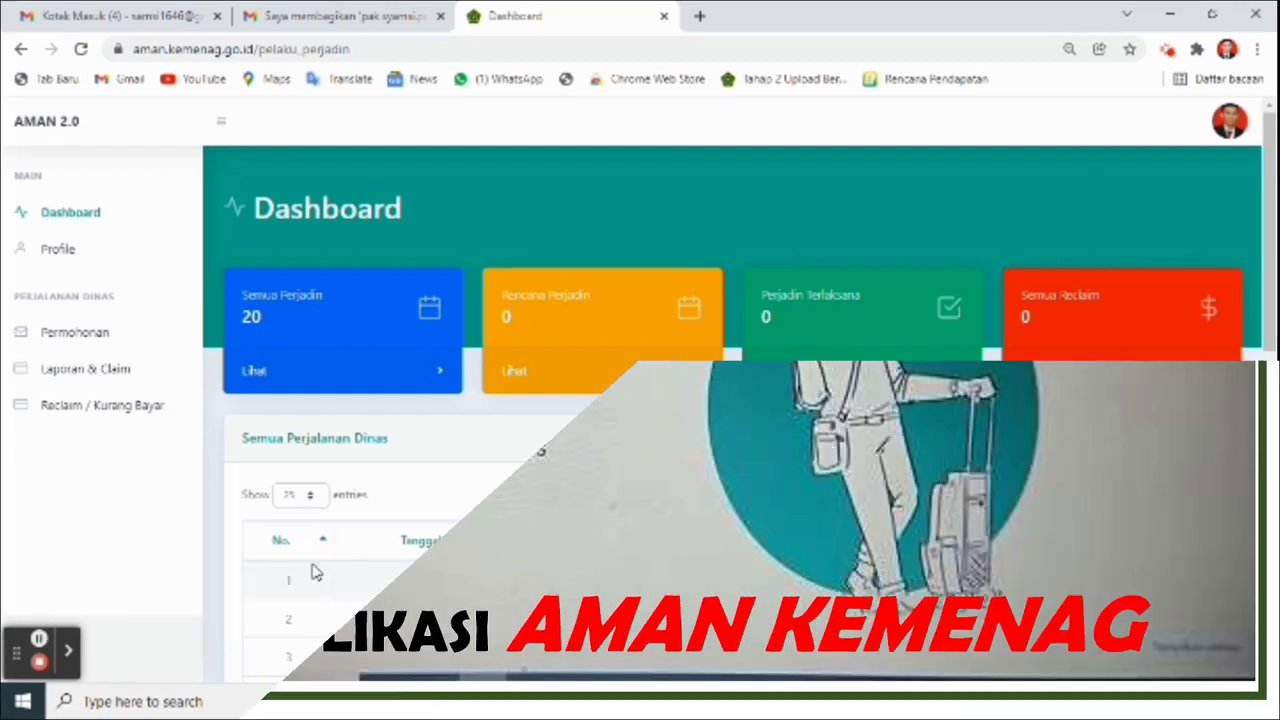